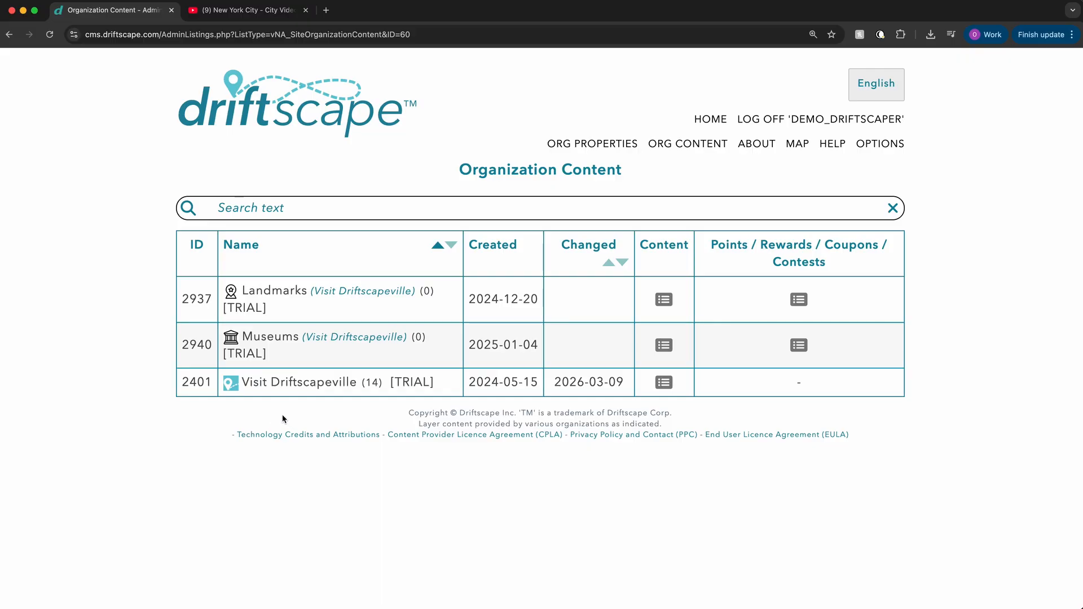
Step: Open the Aunt Beth's Cookies place from the Visit Driftscapeville content, look over its page and go to its media list
{"action": "left_click", "coordinate": [309, 384]}
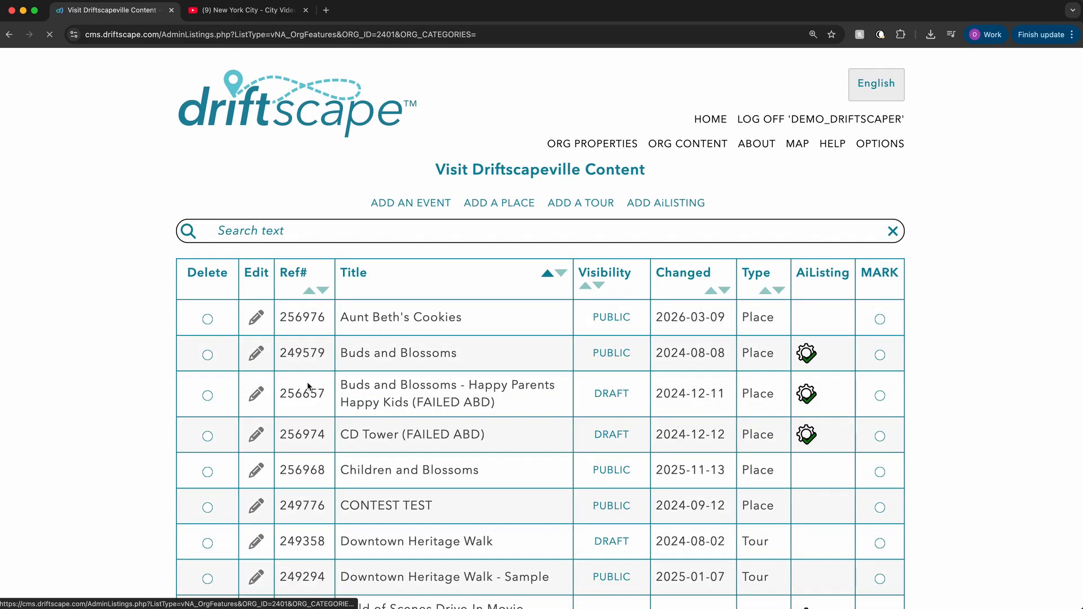
{"action": "left_click", "coordinate": [417, 317]}
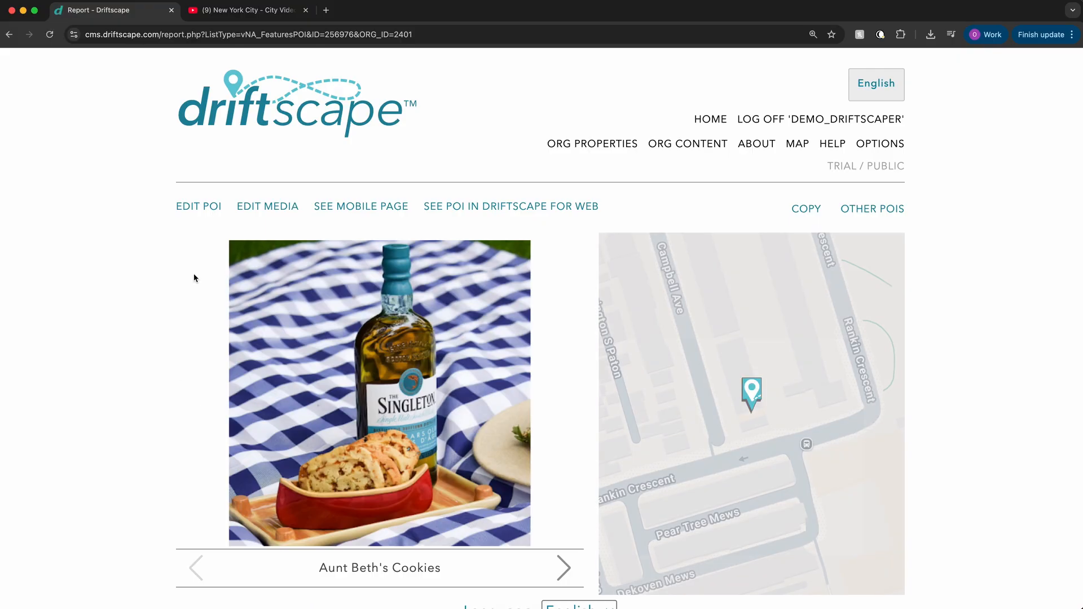
{"action": "scroll", "coordinate": [253, 239], "scroll_direction": "down", "scroll_amount": 3}
{"action": "scroll", "coordinate": [252, 239], "scroll_direction": "down", "scroll_amount": 6}
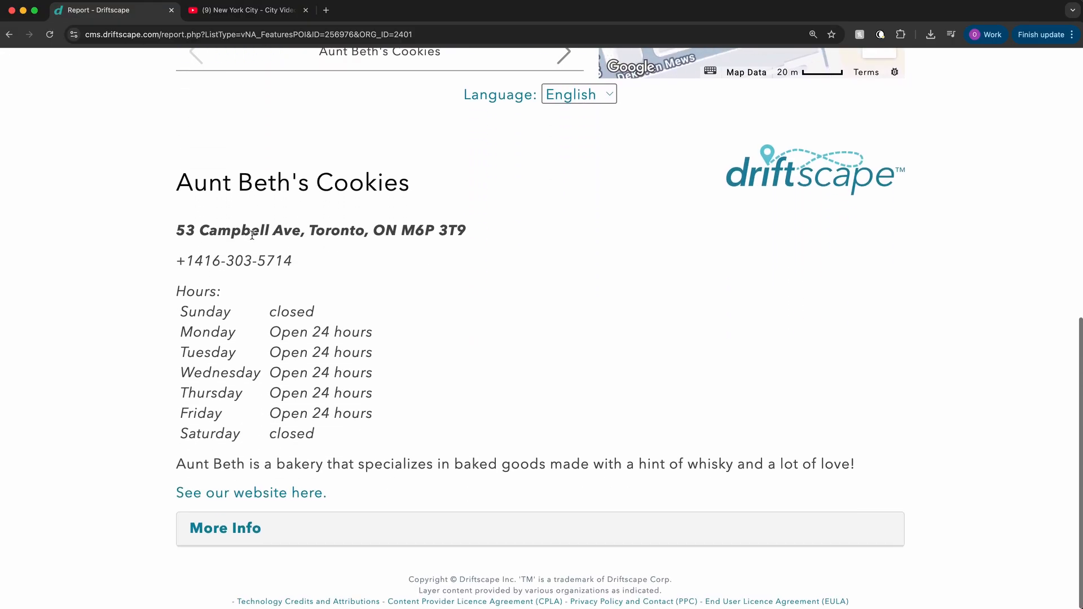
{"action": "scroll", "coordinate": [252, 235], "scroll_direction": "up", "scroll_amount": 10}
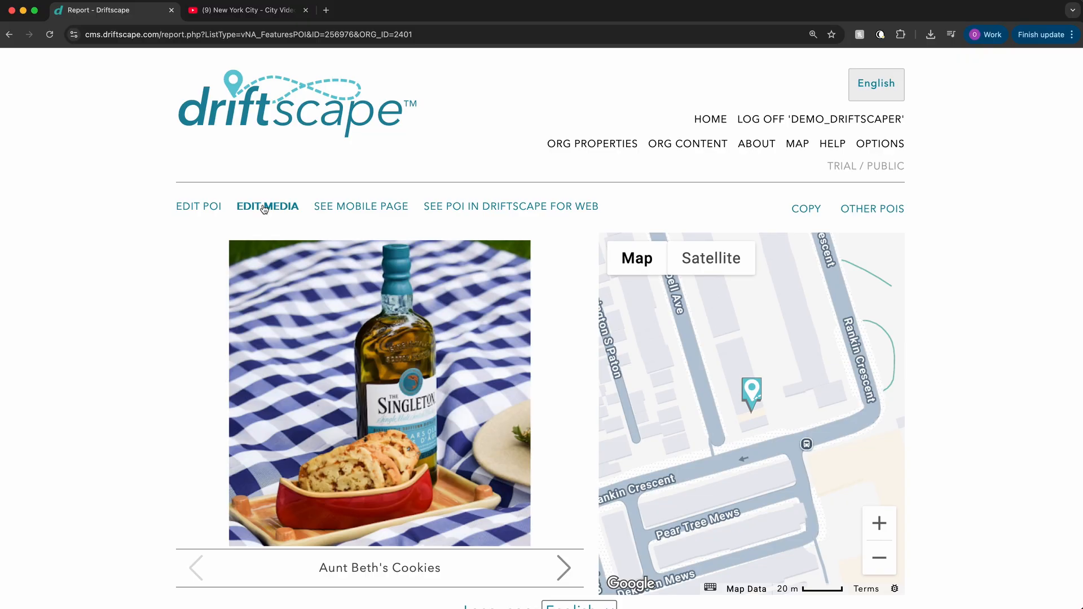
{"action": "left_click", "coordinate": [265, 208]}
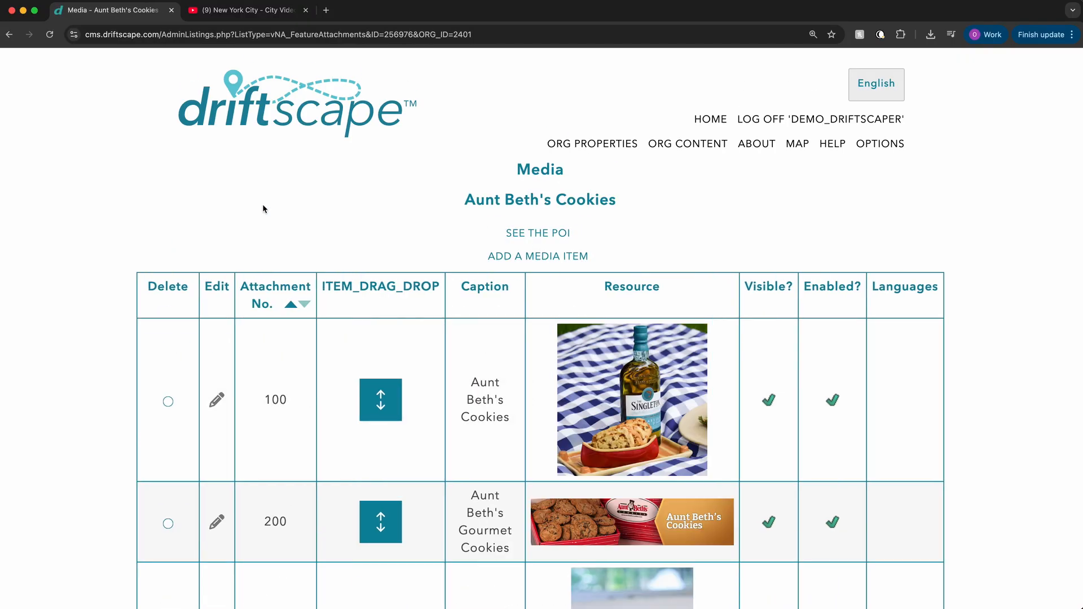
Step: Reorder the media items so Gourmet Cookies comes first and Romance Cookies second, ahead of the Aunt Beth's Cookies bottle image
{"action": "scroll", "coordinate": [366, 211], "scroll_direction": "down", "scroll_amount": 5}
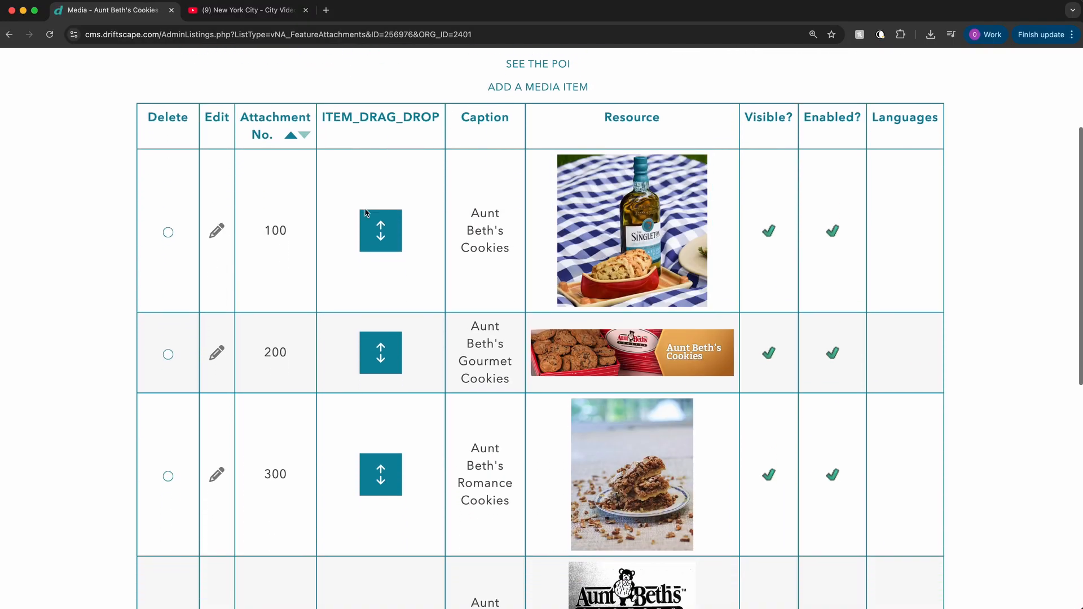
{"action": "scroll", "coordinate": [365, 211], "scroll_direction": "down", "scroll_amount": 7}
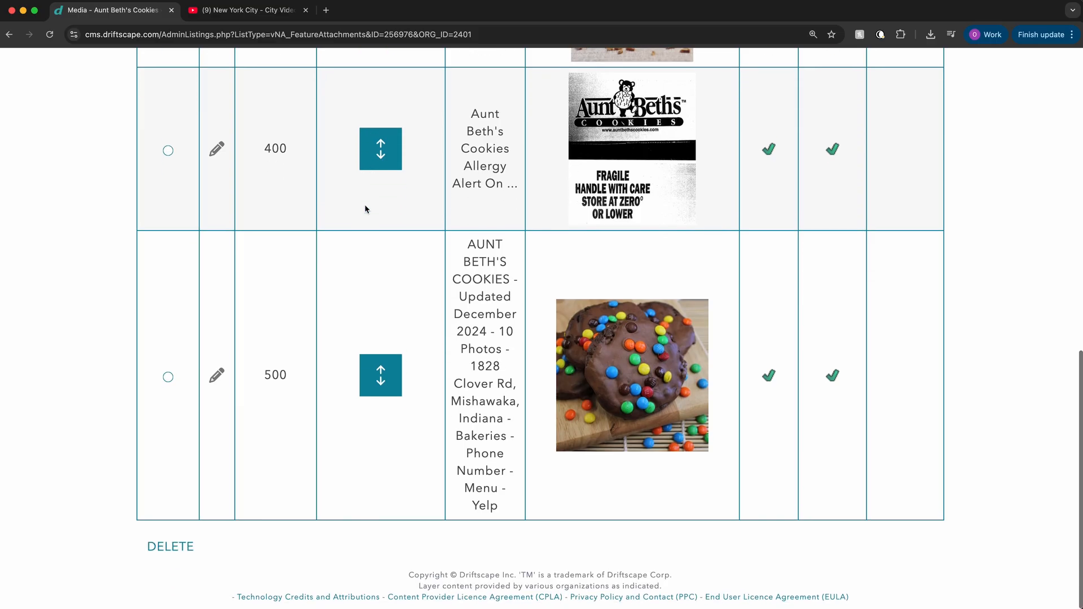
{"action": "scroll", "coordinate": [366, 210], "scroll_direction": "up", "scroll_amount": 12}
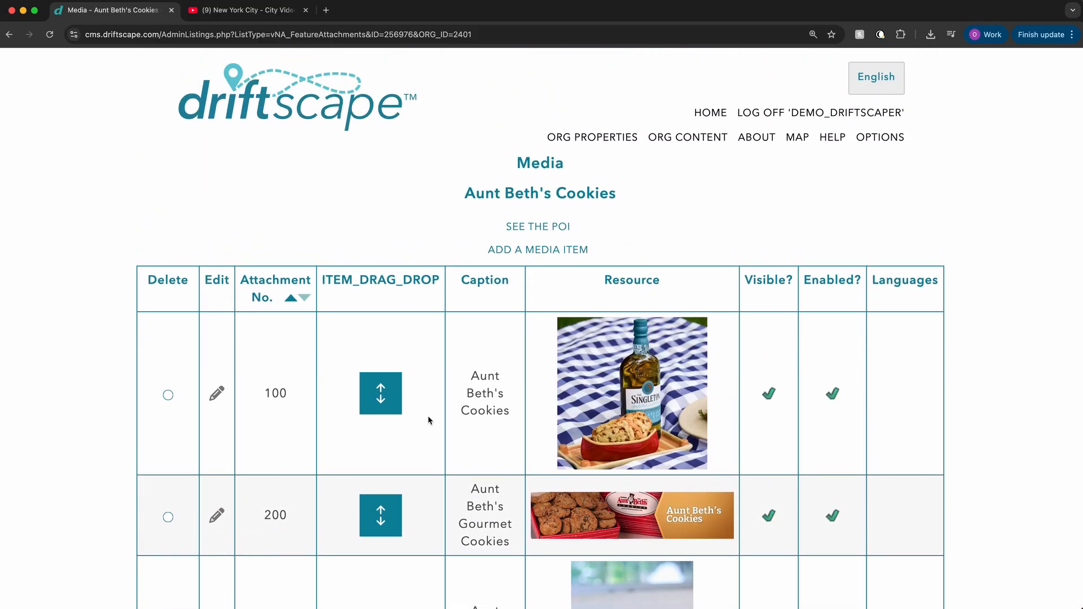
{"action": "scroll", "coordinate": [432, 404], "scroll_direction": "down", "scroll_amount": 1}
{"action": "scroll", "coordinate": [433, 402], "scroll_direction": "down", "scroll_amount": 2}
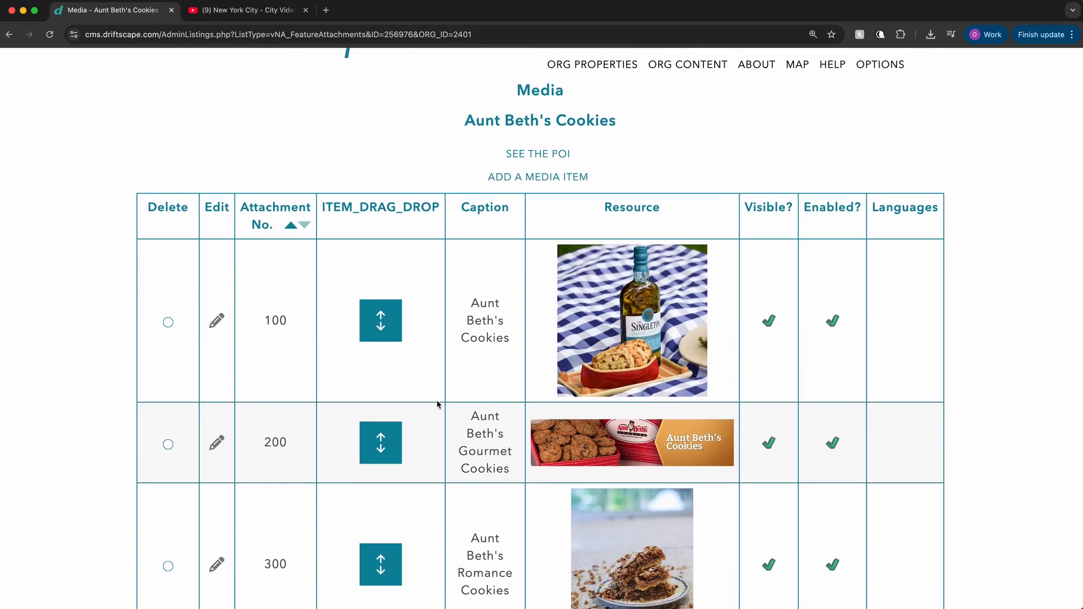
{"action": "scroll", "coordinate": [438, 405], "scroll_direction": "down", "scroll_amount": 1}
{"action": "left_click_drag", "start_coordinate": [400, 405], "coordinate": [403, 239]}
{"action": "left_click_drag", "start_coordinate": [375, 530], "coordinate": [415, 350]}
{"action": "scroll", "coordinate": [415, 350], "scroll_direction": "down", "scroll_amount": 4}
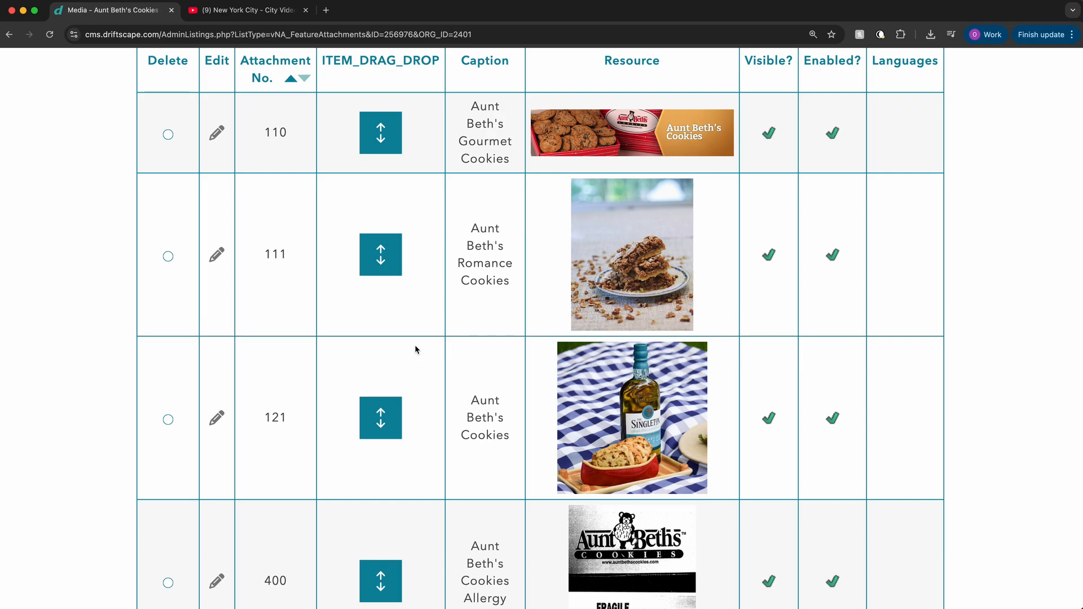
{"action": "scroll", "coordinate": [415, 350], "scroll_direction": "up", "scroll_amount": 5}
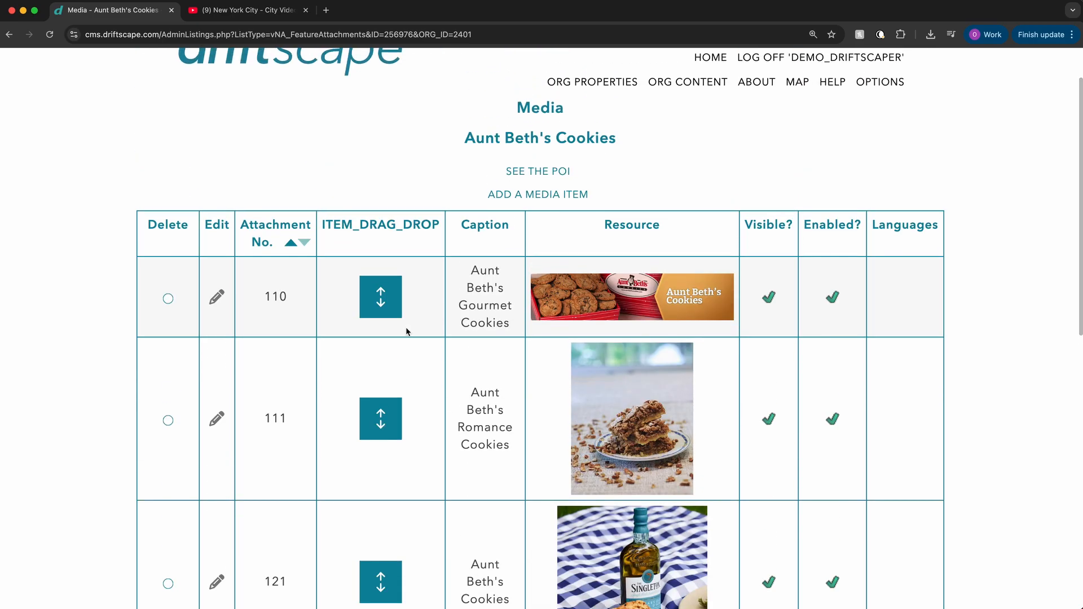
{"action": "scroll", "coordinate": [403, 336], "scroll_direction": "down", "scroll_amount": 1}
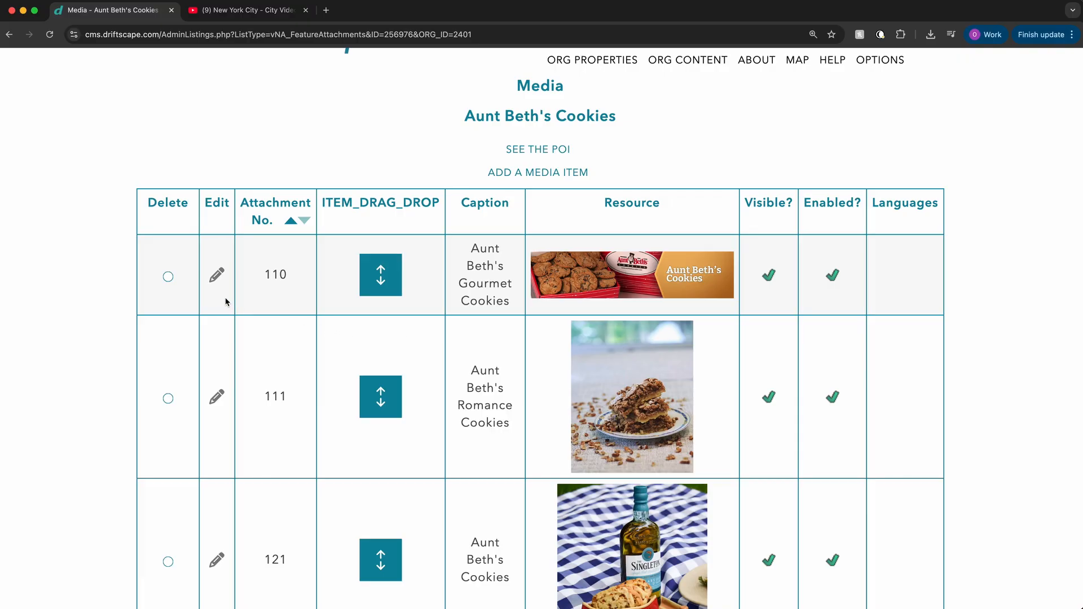
Step: Delete the Gourmet Cookies, Romance Cookies, bottle picture and Allergy Alert media items, keeping only the candy-topped cookie image
{"action": "left_click", "coordinate": [168, 276]}
{"action": "scroll", "coordinate": [257, 321], "scroll_direction": "down", "scroll_amount": 5}
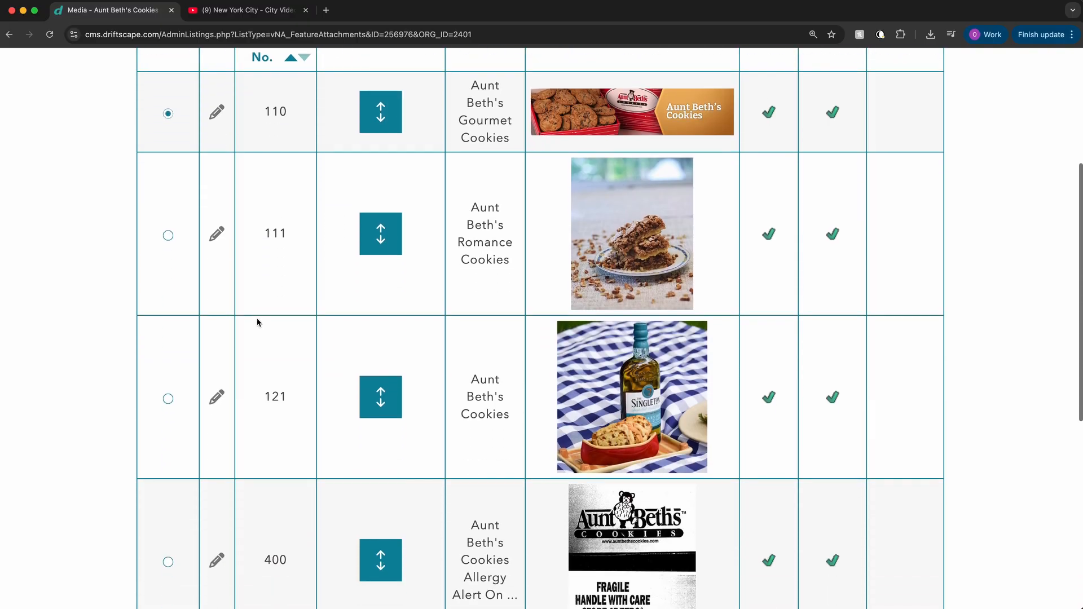
{"action": "left_click", "coordinate": [168, 236]}
{"action": "scroll", "coordinate": [234, 290], "scroll_direction": "down", "scroll_amount": 5}
{"action": "scroll", "coordinate": [233, 289], "scroll_direction": "down", "scroll_amount": 1}
{"action": "left_click", "coordinate": [168, 240]}
{"action": "left_click", "coordinate": [169, 403]}
{"action": "scroll", "coordinate": [561, 426], "scroll_direction": "up", "scroll_amount": 7}
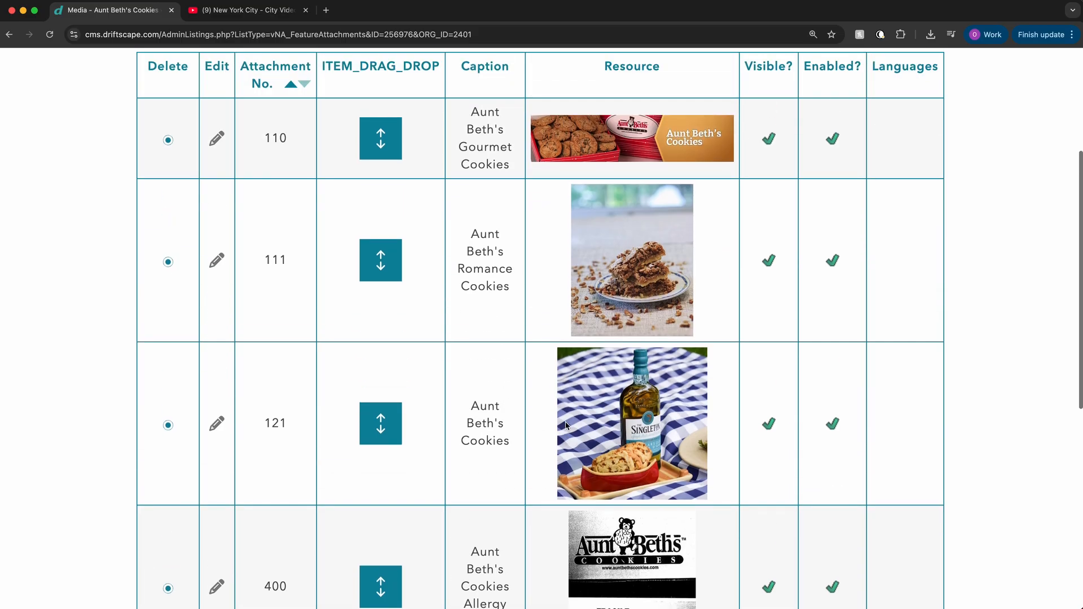
{"action": "scroll", "coordinate": [565, 423], "scroll_direction": "down", "scroll_amount": 12}
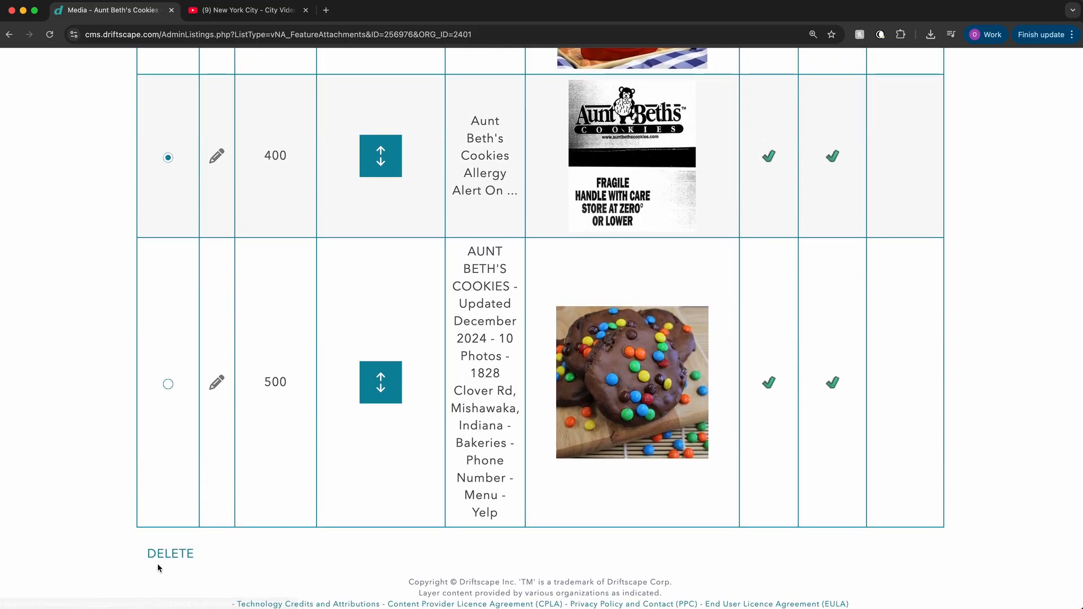
{"action": "left_click", "coordinate": [170, 552]}
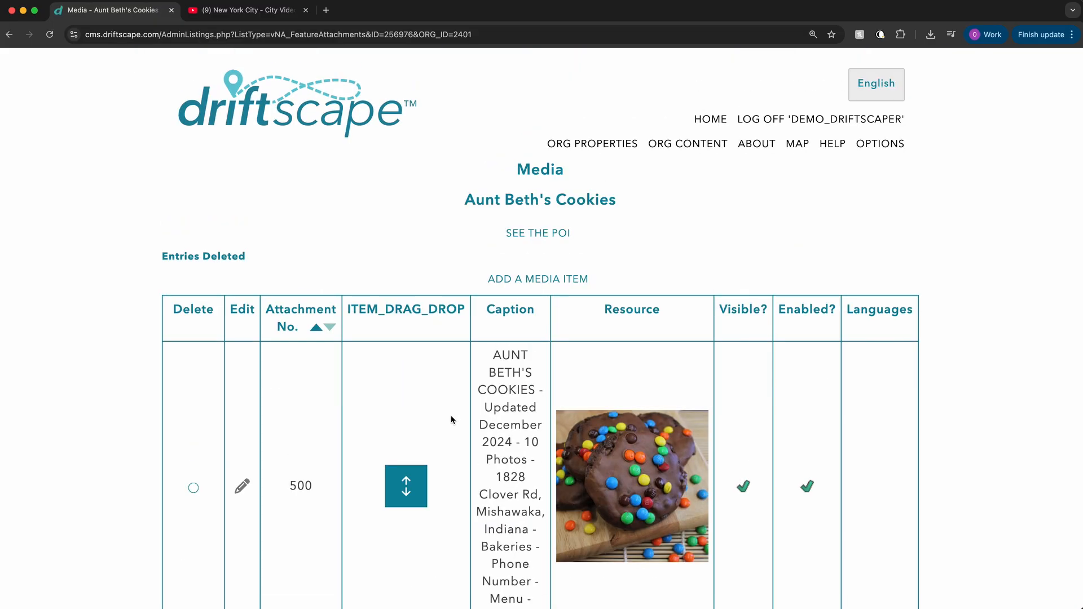
Step: Start a new media item of type Audio and choose Adding Audio.mp3 from the Desktop as its file
{"action": "scroll", "coordinate": [715, 282], "scroll_direction": "down", "scroll_amount": 4}
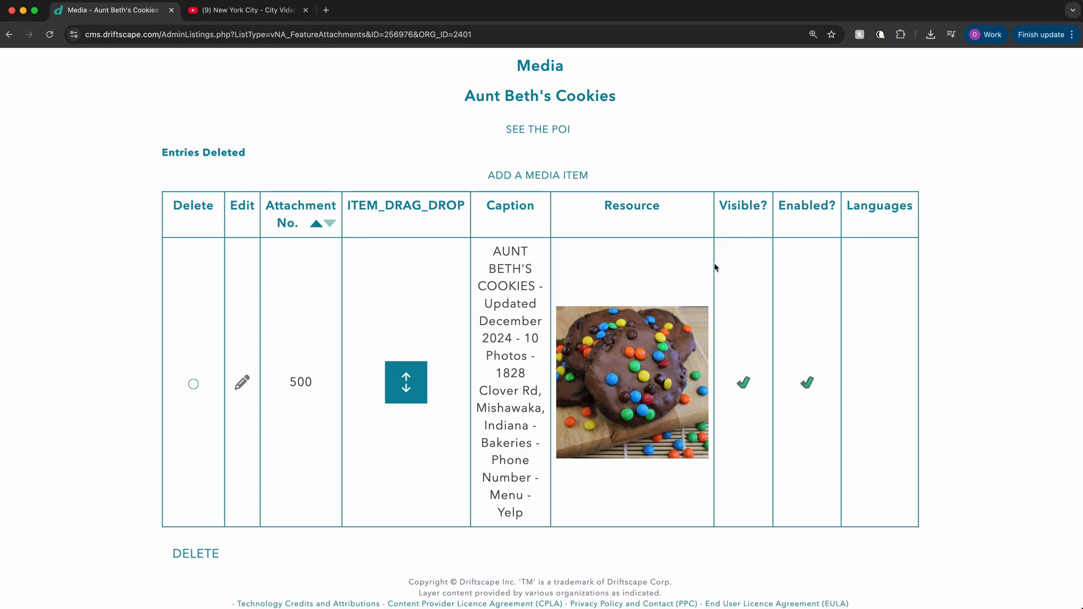
{"action": "left_click", "coordinate": [551, 177]}
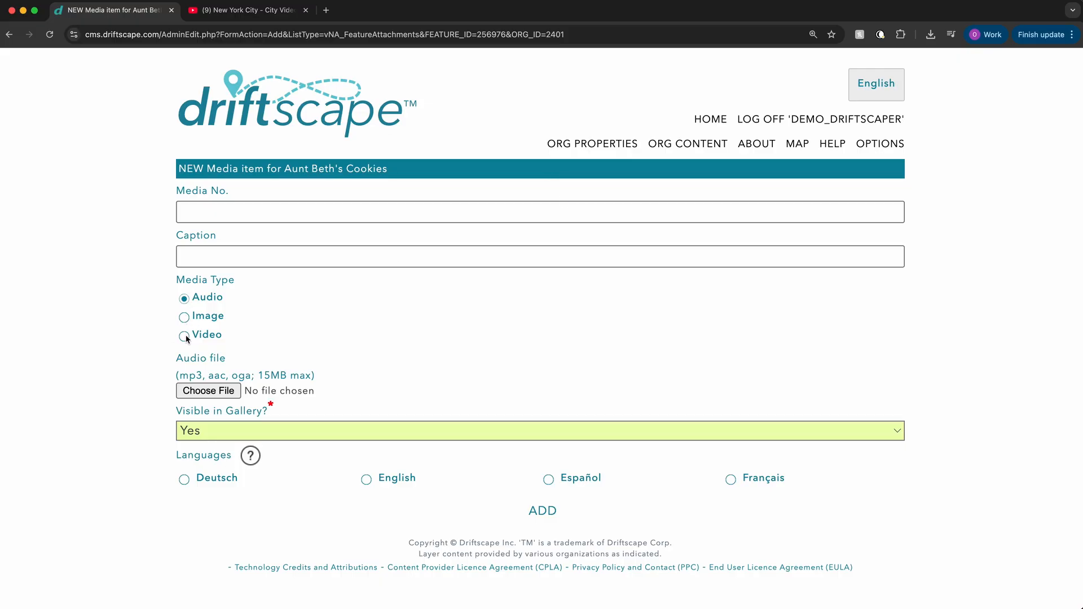
{"action": "left_click", "coordinate": [224, 395]}
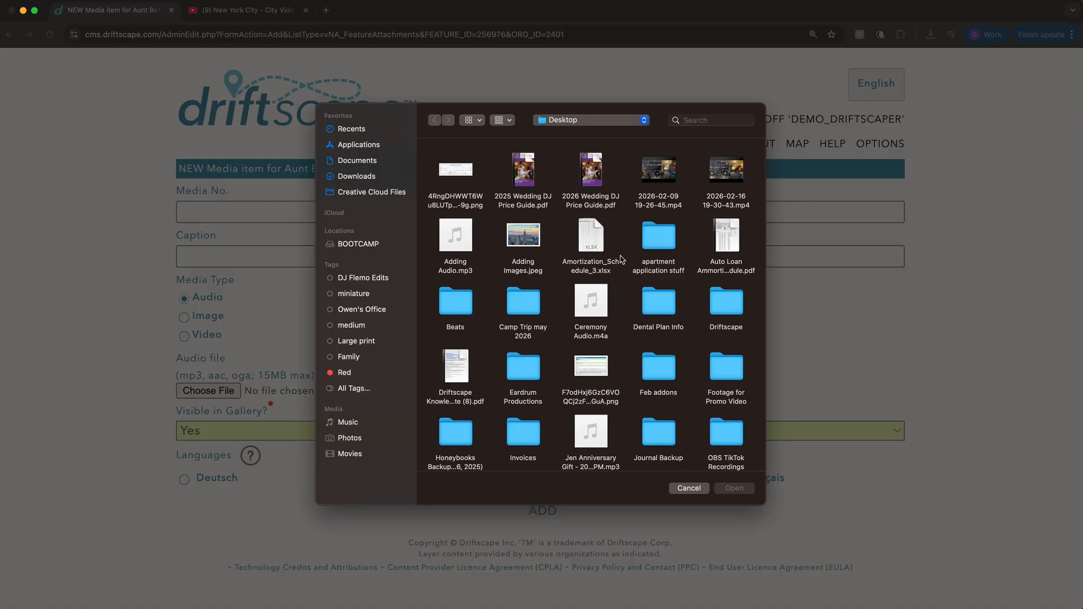
{"action": "left_click", "coordinate": [461, 239]}
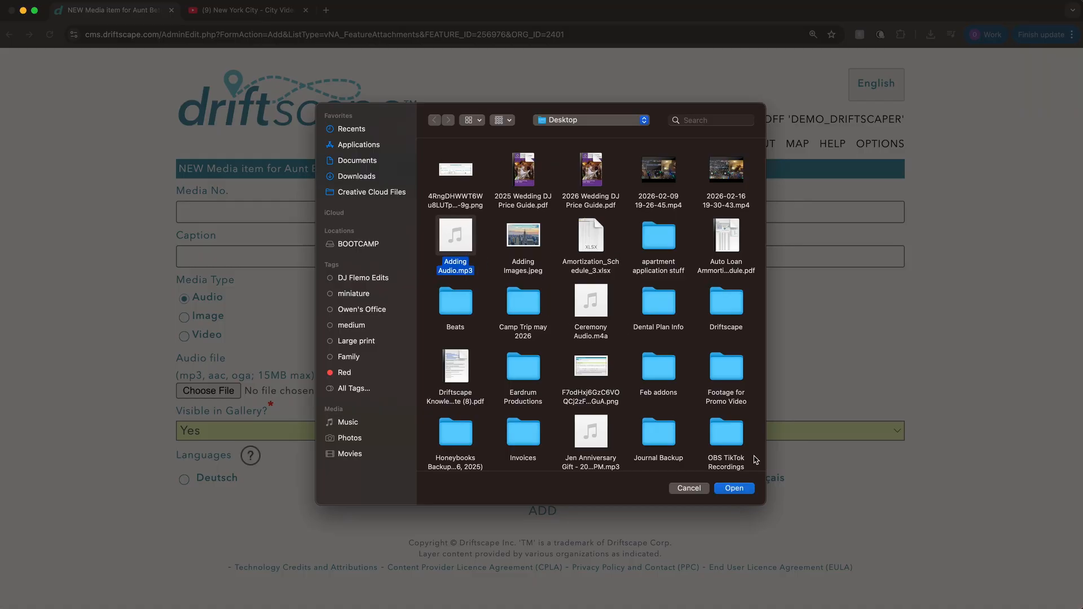
{"action": "left_click", "coordinate": [742, 490]}
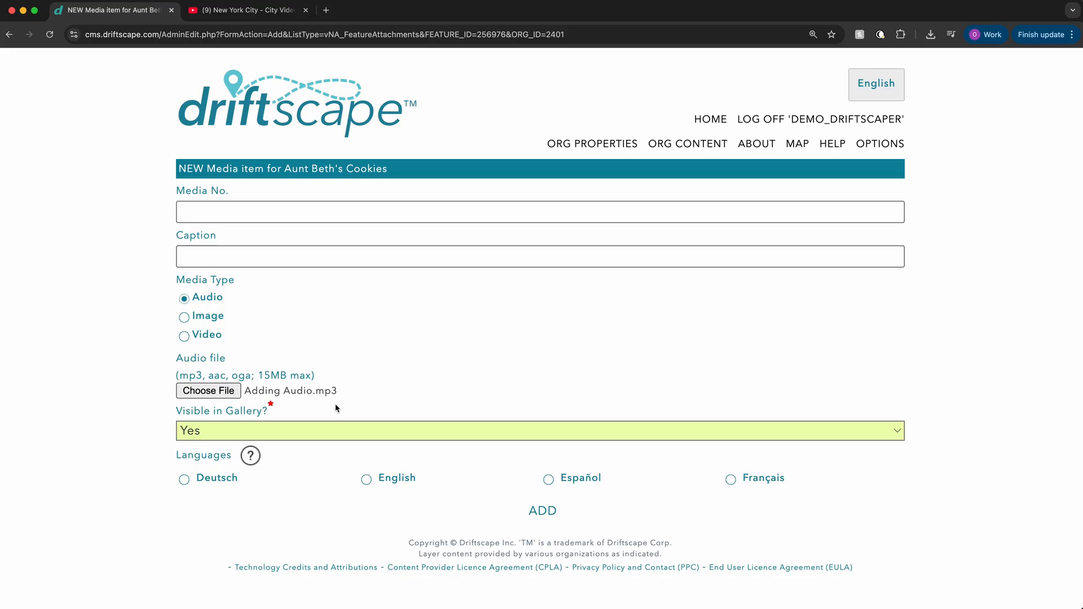
Step: Add the audio item with English as its language, leaving the media number and caption blank
{"action": "left_click", "coordinate": [237, 213]}
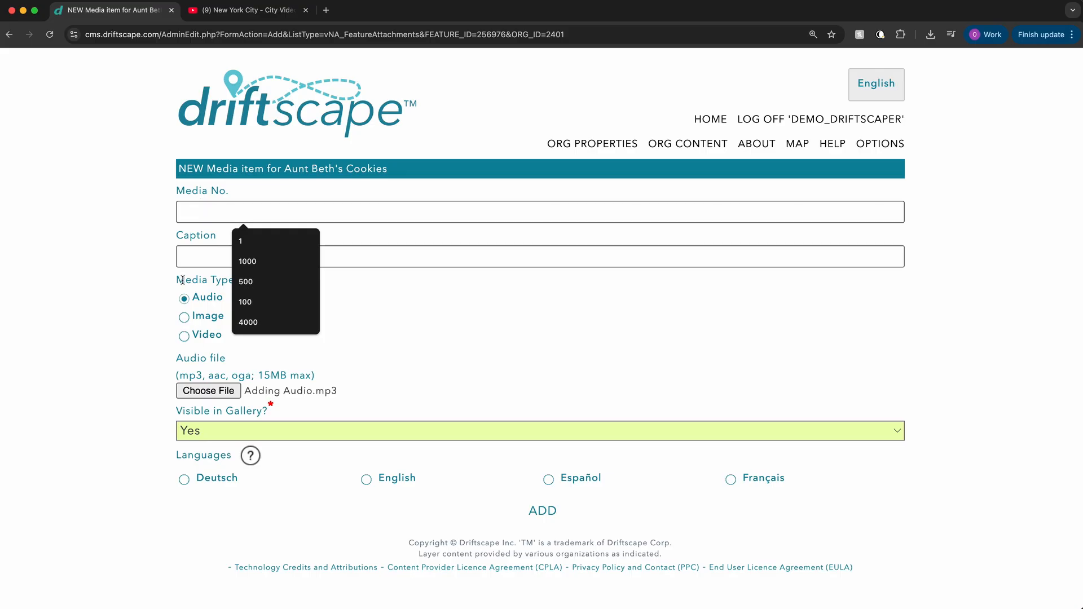
{"action": "left_click", "coordinate": [189, 258]}
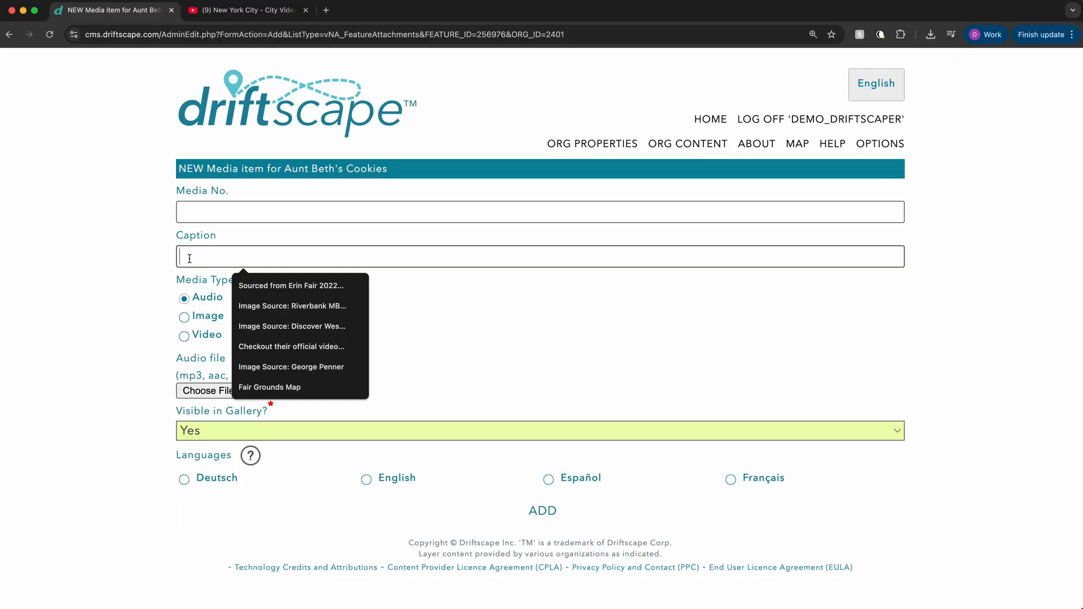
{"action": "left_click", "coordinate": [114, 366]}
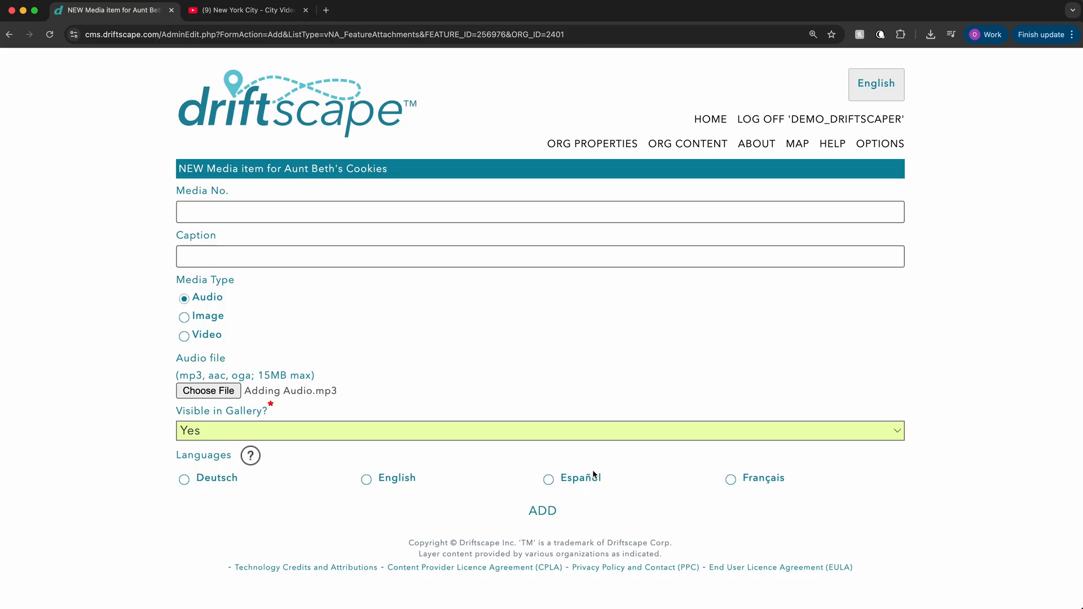
{"action": "left_click", "coordinate": [367, 479]}
{"action": "left_click", "coordinate": [542, 511]}
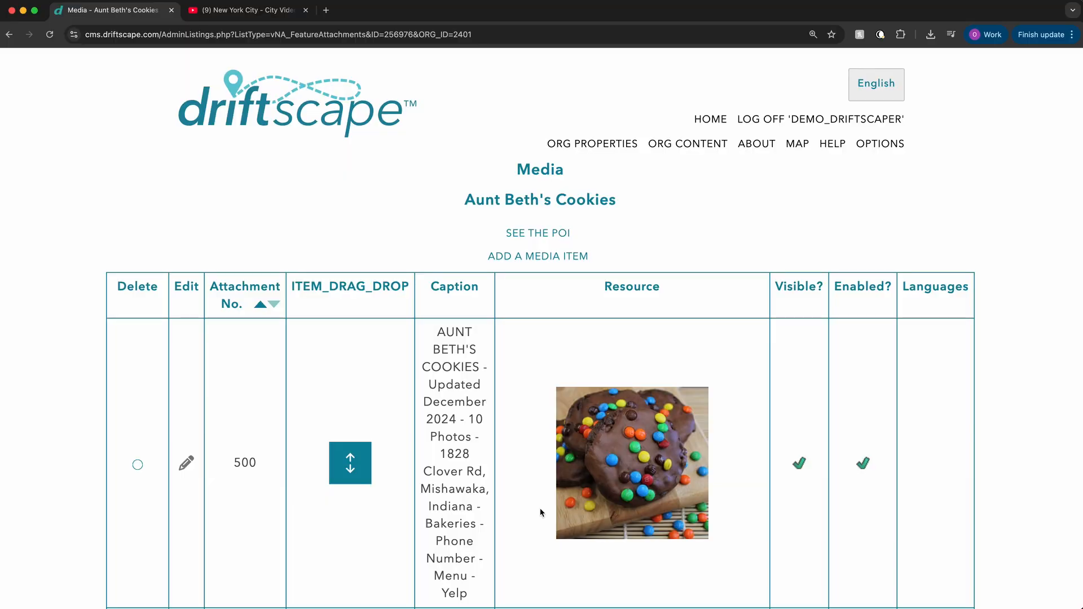
Step: Move the new audio item above the cookie image in the media list
{"action": "scroll", "coordinate": [541, 512], "scroll_direction": "down", "scroll_amount": 3}
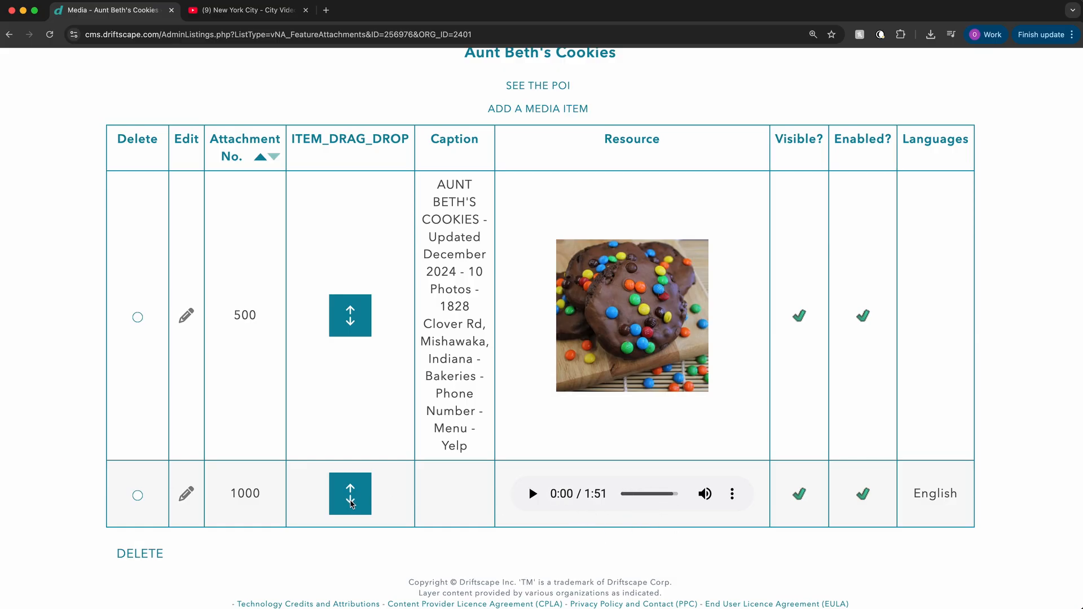
{"action": "left_click_drag", "start_coordinate": [351, 502], "coordinate": [374, 235]}
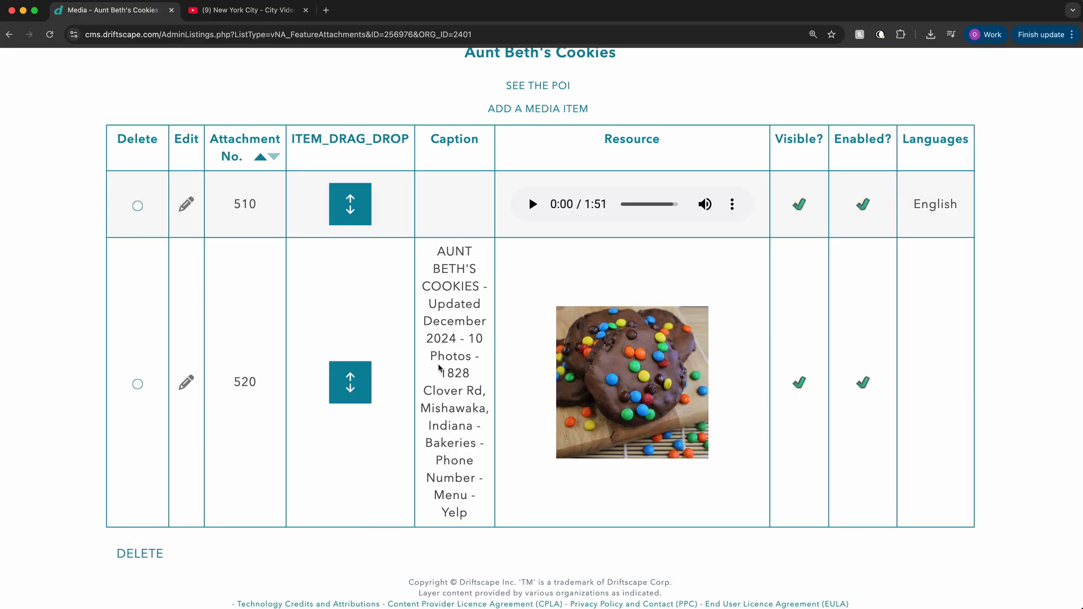
{"action": "scroll", "coordinate": [440, 359], "scroll_direction": "up", "scroll_amount": 3}
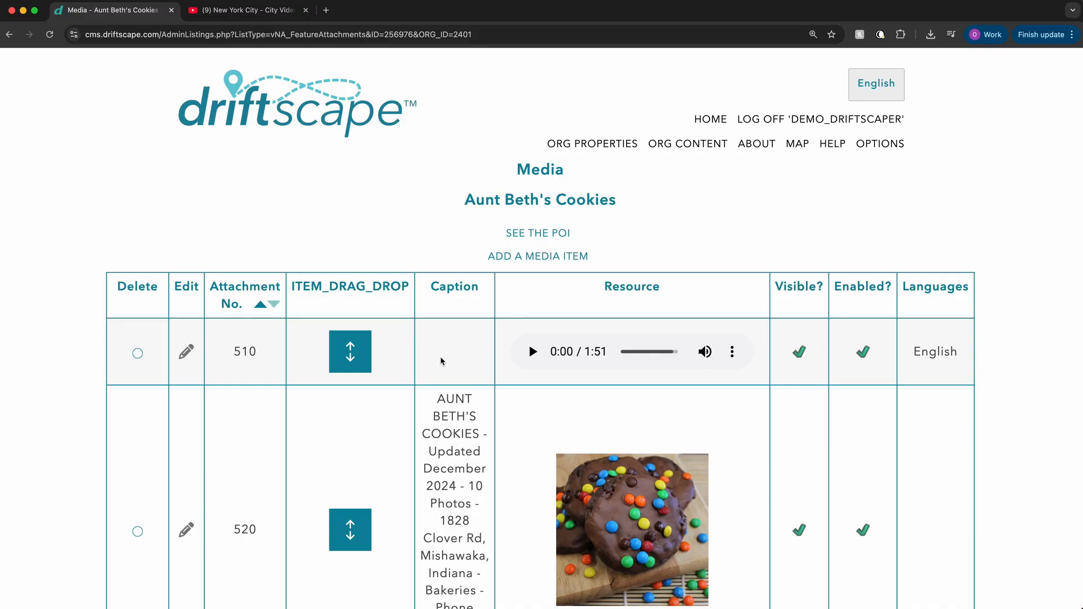
Step: Start another new media item of type Video, leaving the media number and caption blank
{"action": "left_click", "coordinate": [548, 263]}
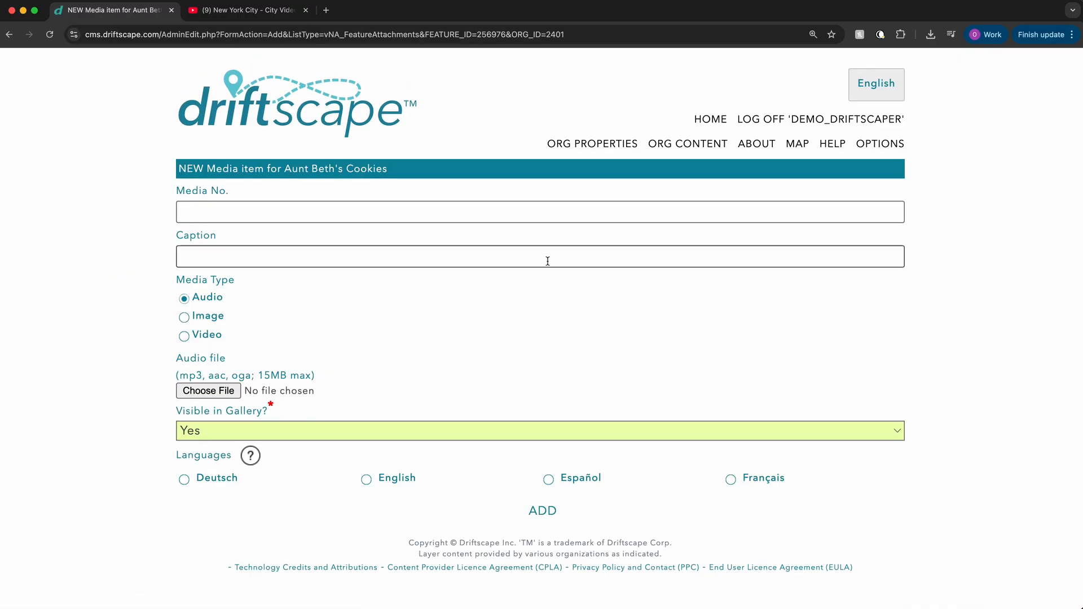
{"action": "left_click", "coordinate": [184, 336]}
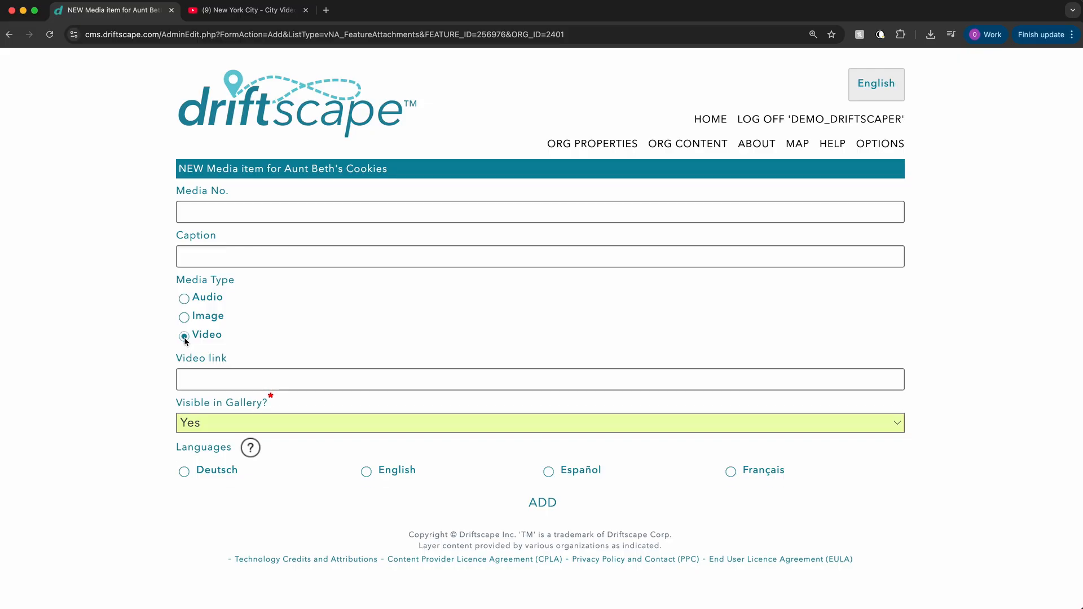
{"action": "left_click", "coordinate": [194, 212]}
{"action": "left_click", "coordinate": [184, 263]}
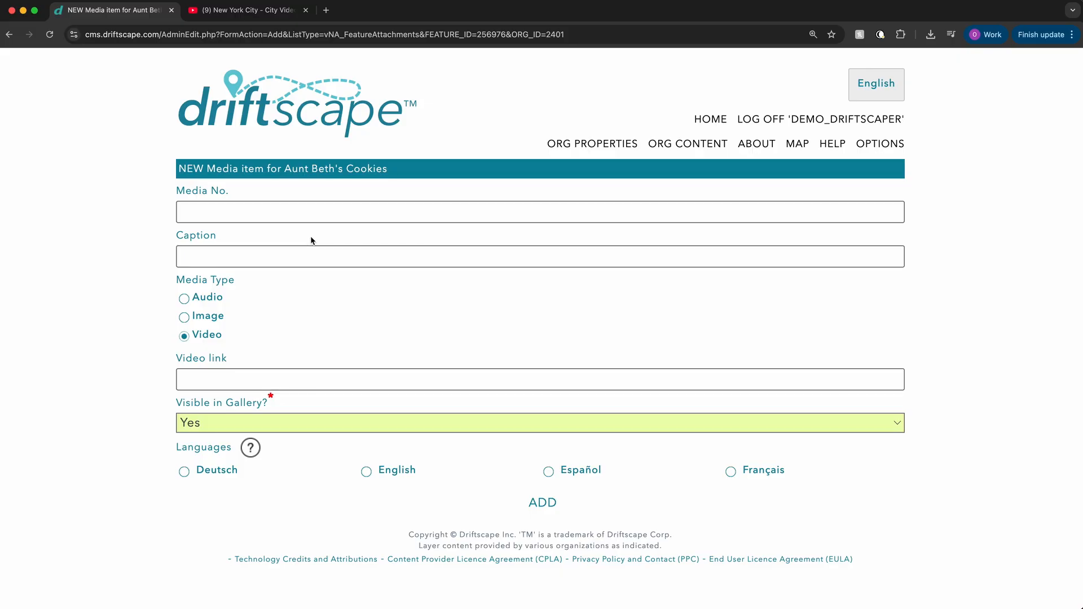
Step: Copy the address of the open New York City - City Video Guide page on YouTube and paste it as the new item's video link
{"action": "left_click", "coordinate": [326, 382]}
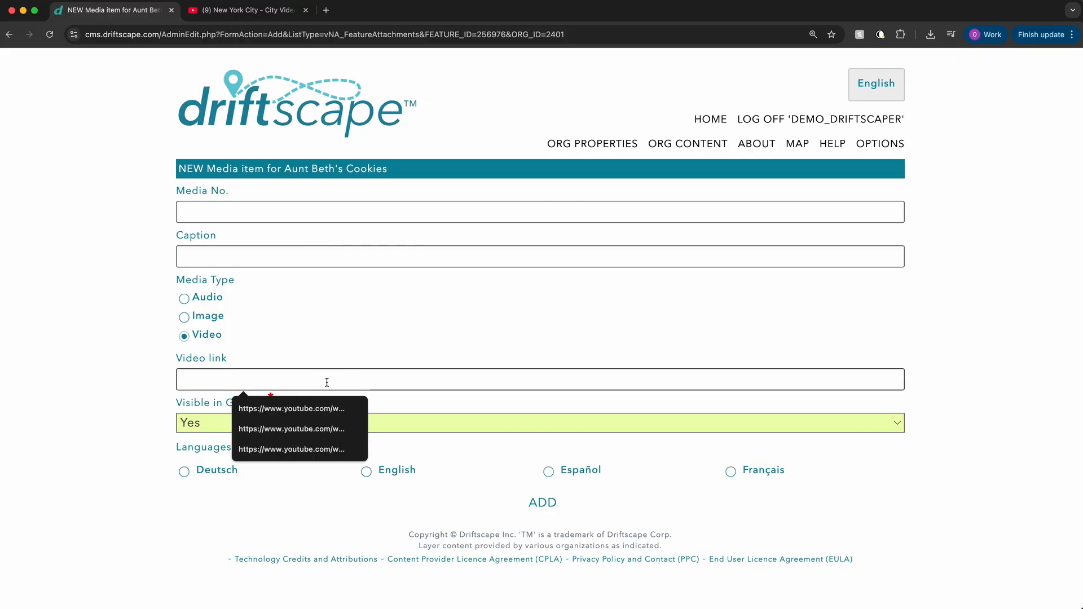
{"action": "left_click", "coordinate": [251, 17]}
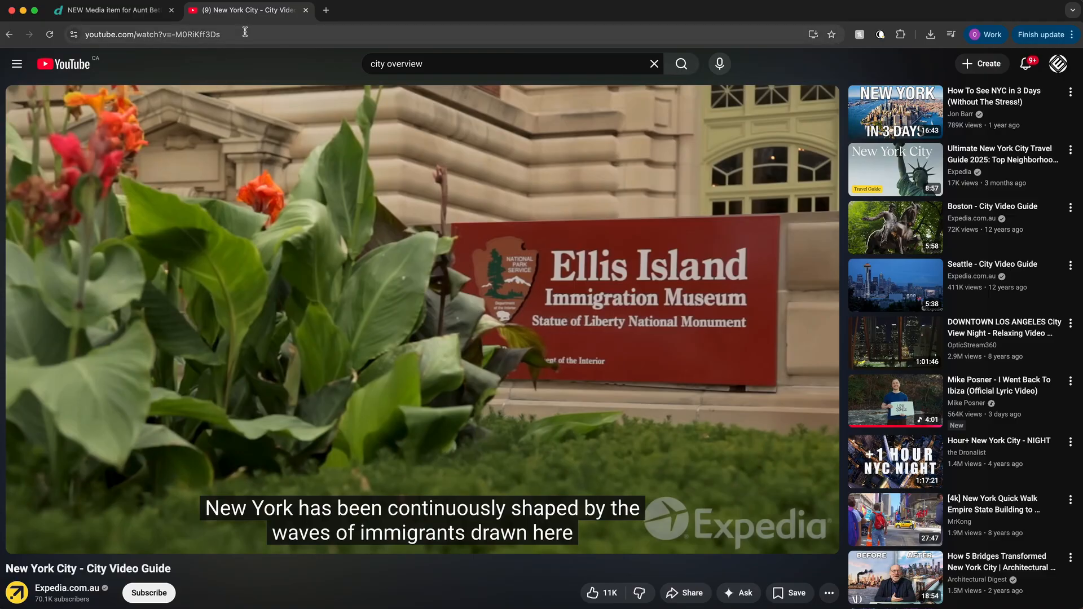
{"action": "left_click", "coordinate": [246, 33]}
{"action": "key", "text": "super+c"}
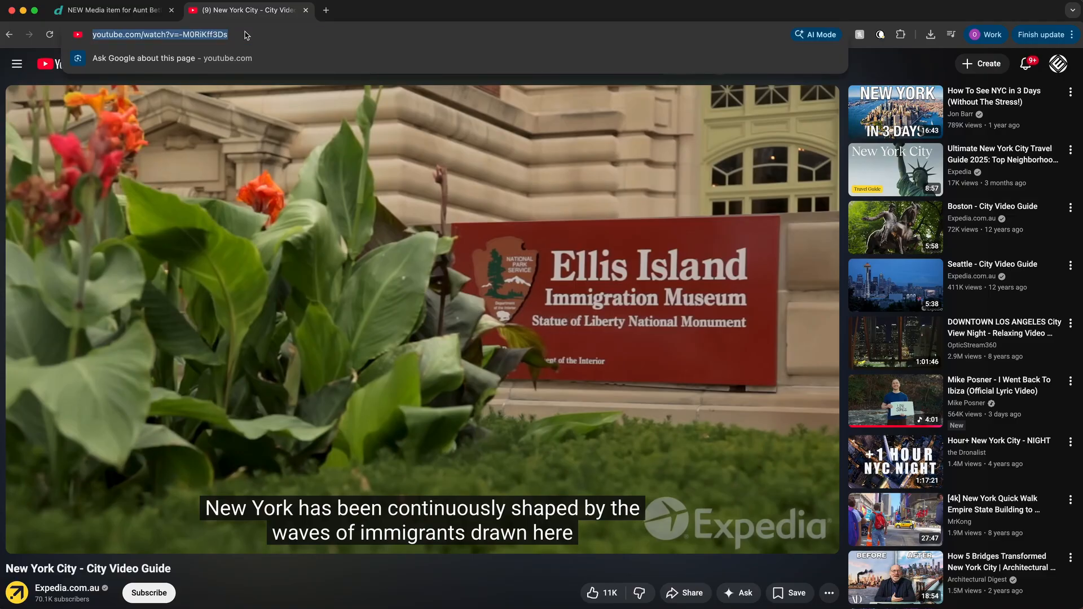
{"action": "left_click", "coordinate": [113, 10]}
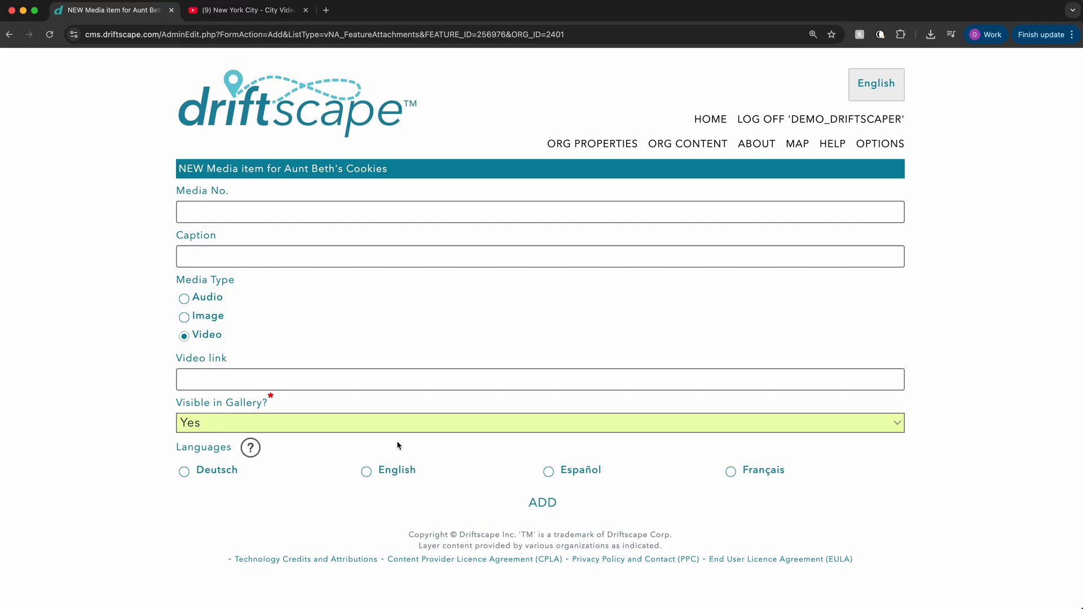
{"action": "left_click", "coordinate": [300, 381]}
{"action": "key", "text": "super+v"}
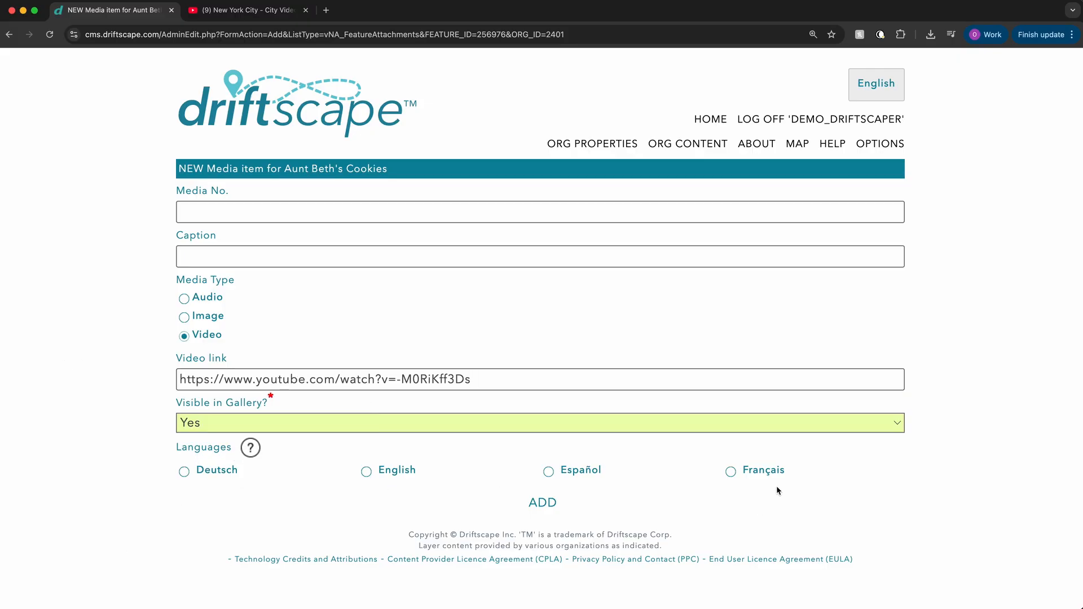
Step: Add the video item with English as its language and check its entry in the media list
{"action": "left_click", "coordinate": [368, 473]}
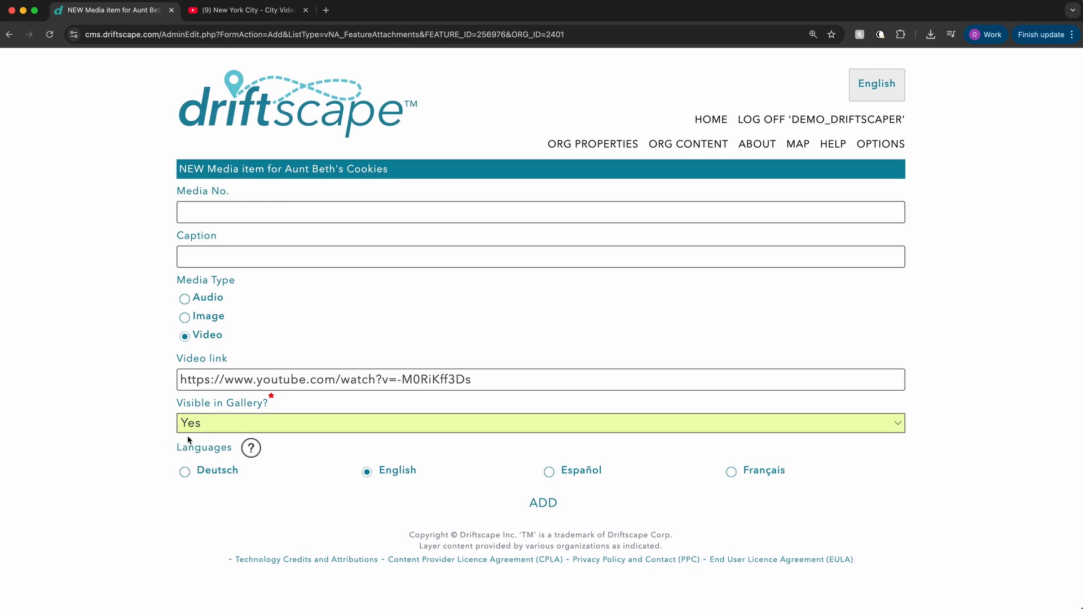
{"action": "left_click", "coordinate": [546, 510]}
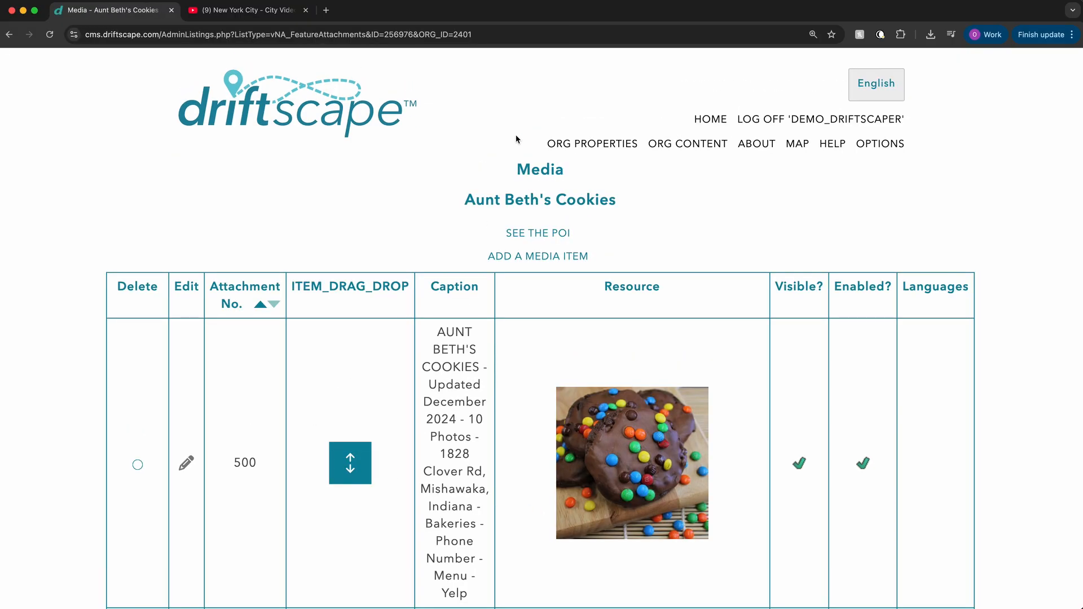
{"action": "scroll", "coordinate": [494, 237], "scroll_direction": "down", "scroll_amount": 5}
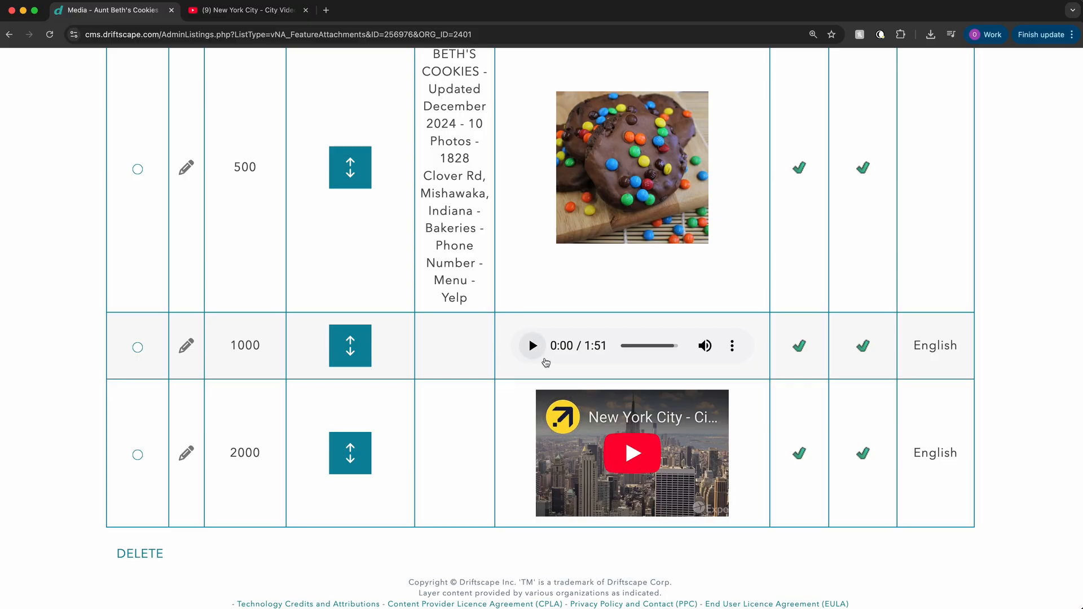
{"action": "scroll", "coordinate": [546, 363], "scroll_direction": "up", "scroll_amount": 2}
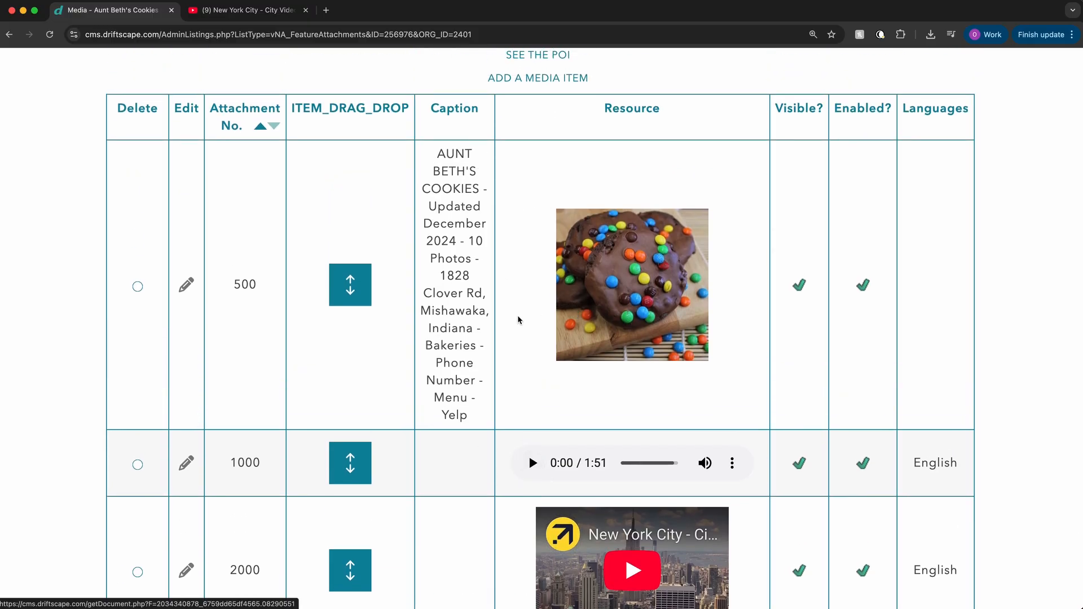
Step: Start a new media item of type Image and choose Adding Images.jpeg from the Desktop as its file
{"action": "scroll", "coordinate": [517, 316], "scroll_direction": "up", "scroll_amount": 3}
{"action": "scroll", "coordinate": [519, 321], "scroll_direction": "up", "scroll_amount": 1}
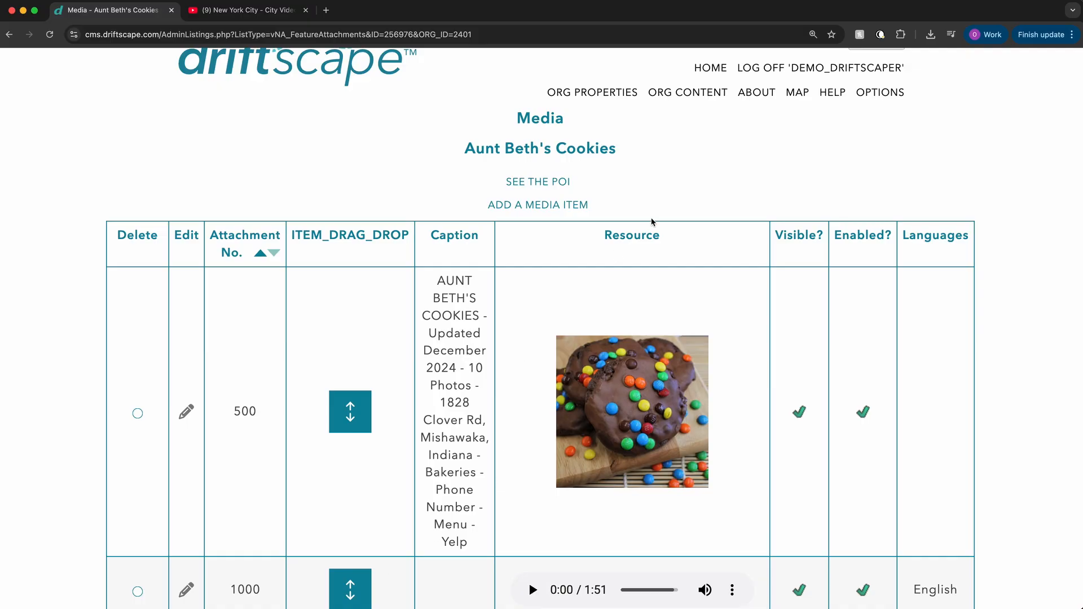
{"action": "left_click", "coordinate": [537, 207]}
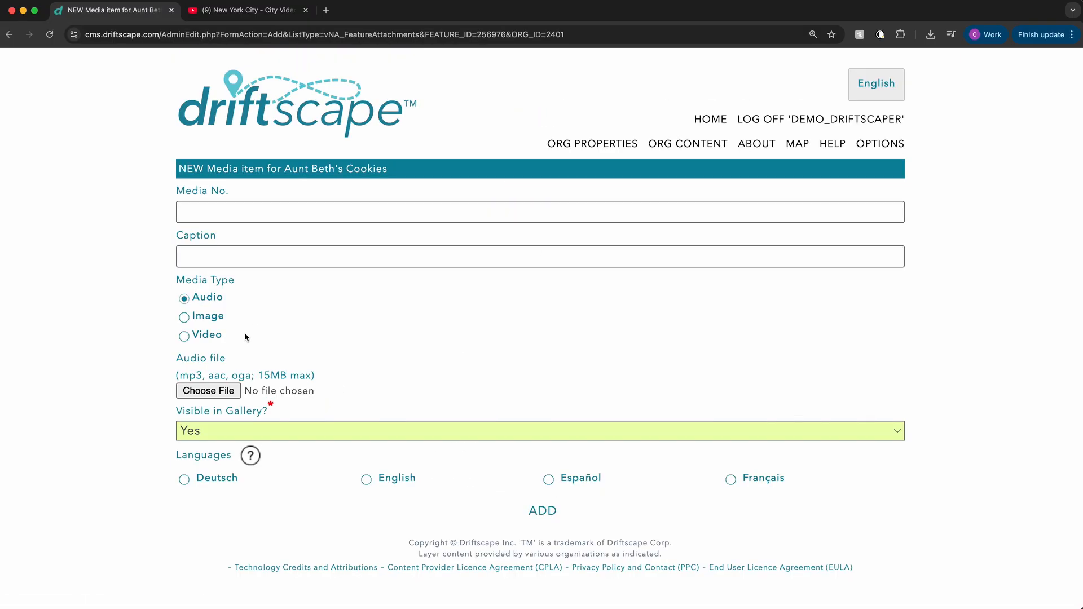
{"action": "left_click", "coordinate": [202, 320]}
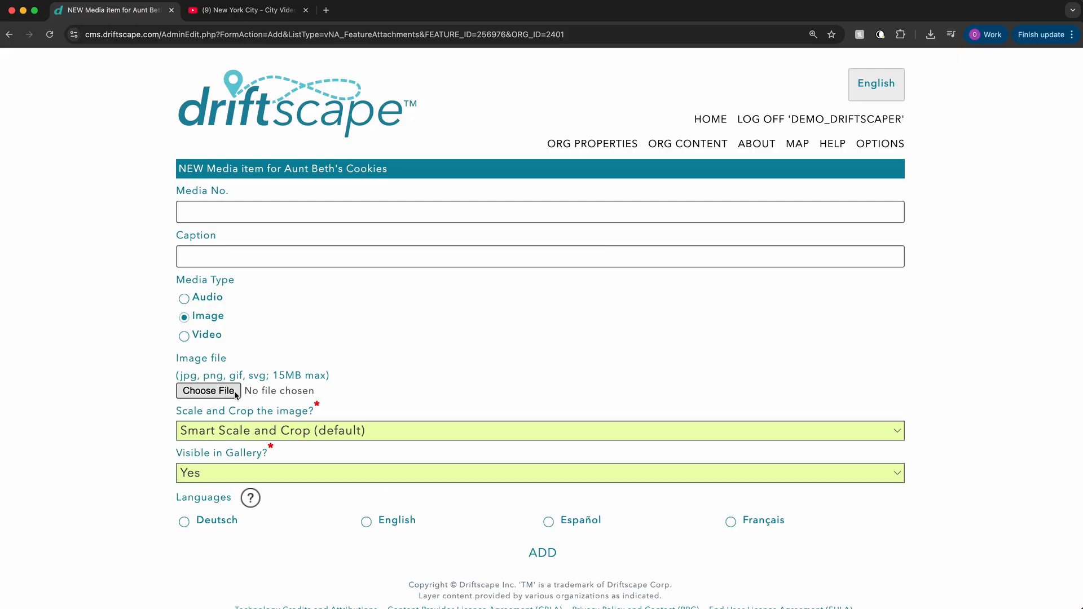
{"action": "left_click", "coordinate": [219, 397]}
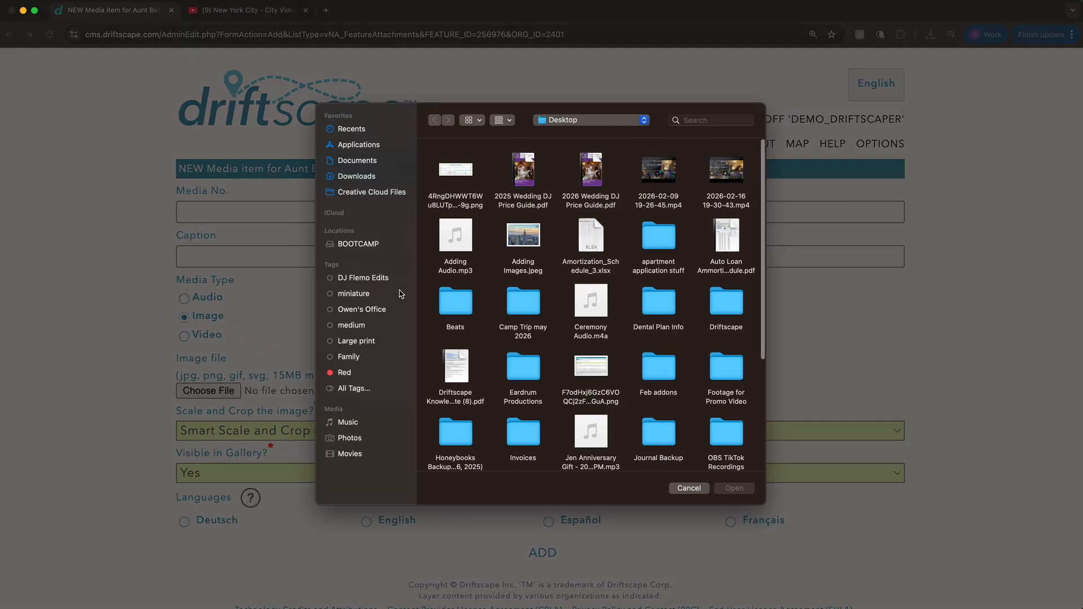
{"action": "left_click", "coordinate": [521, 238]}
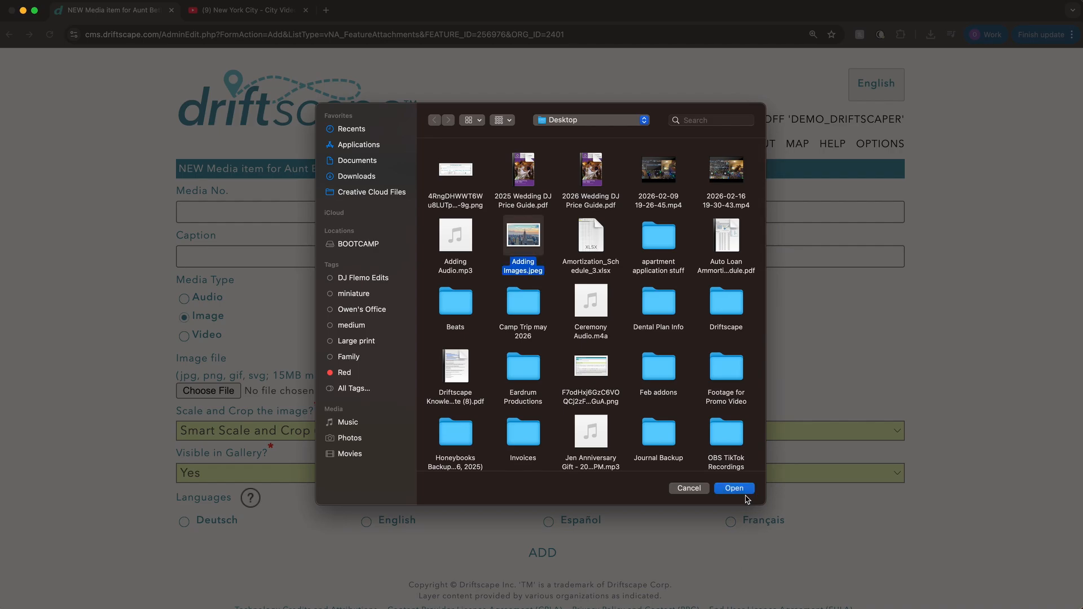
{"action": "left_click", "coordinate": [742, 492]}
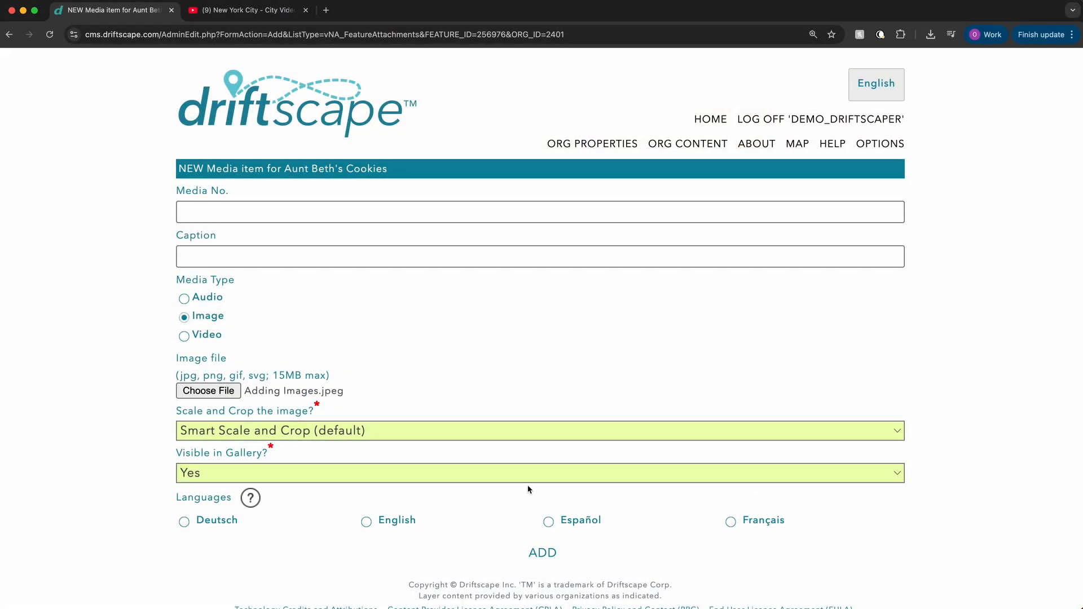
Step: Try the Don't Scale or Crop option for the image and restore Smart Scale and Crop (default)
{"action": "left_click", "coordinate": [308, 438]}
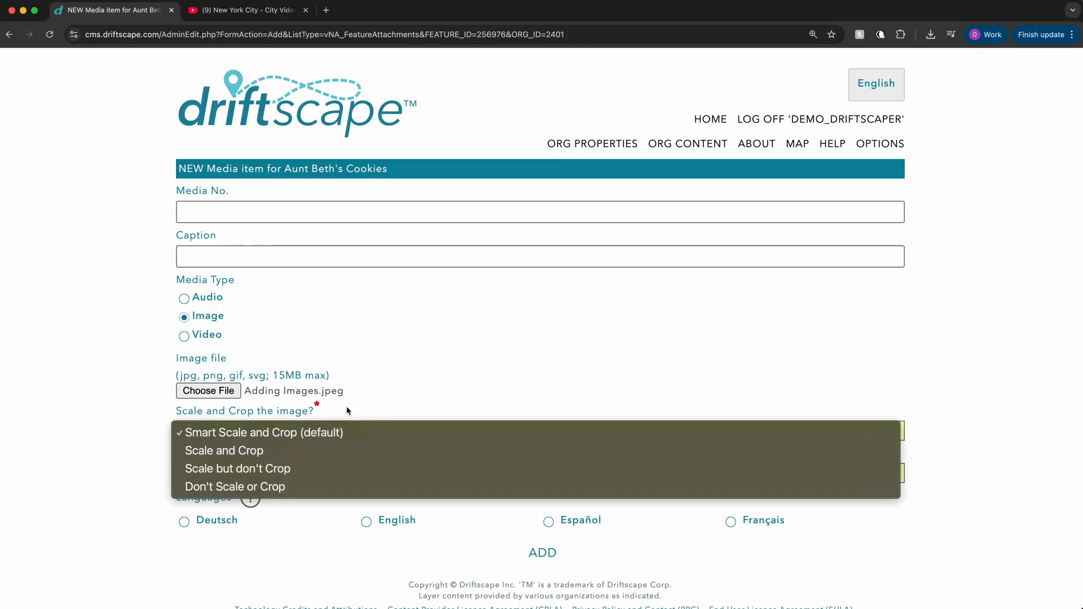
{"action": "left_click", "coordinate": [323, 486]}
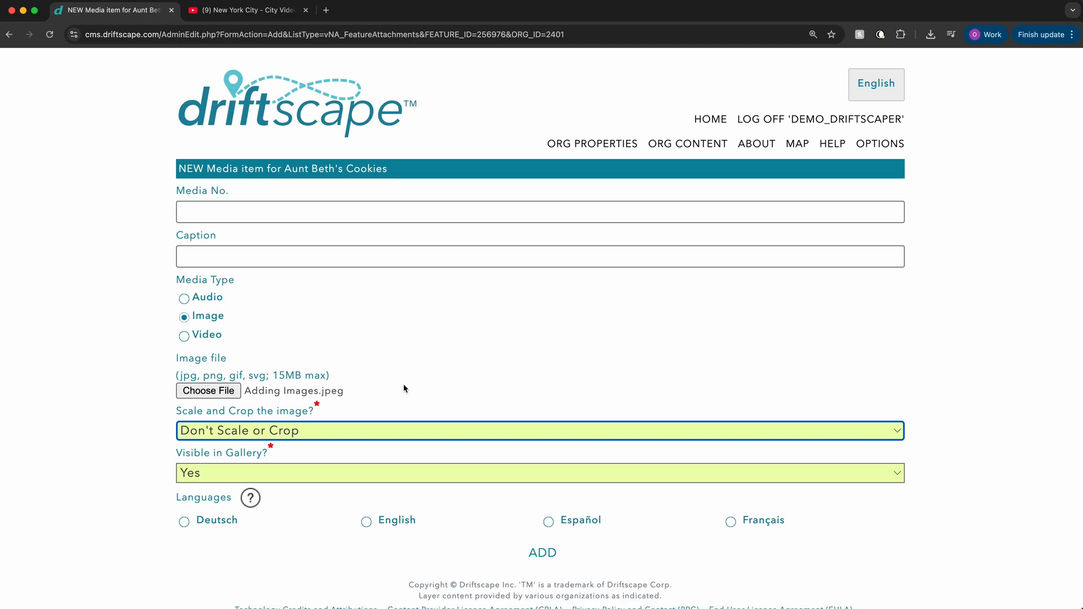
{"action": "left_click", "coordinate": [402, 431]}
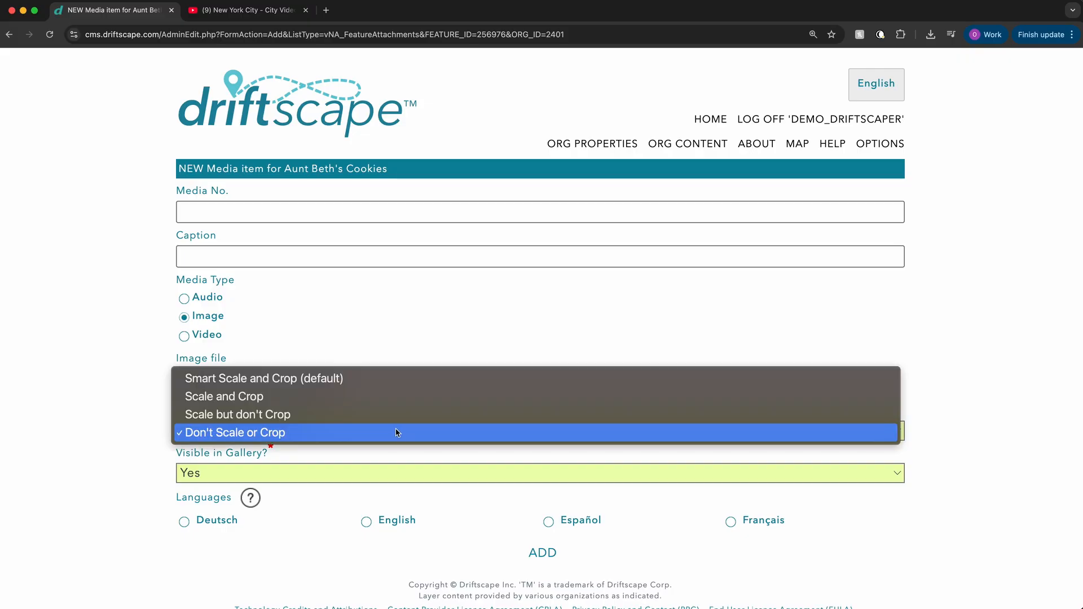
{"action": "left_click", "coordinate": [382, 379]}
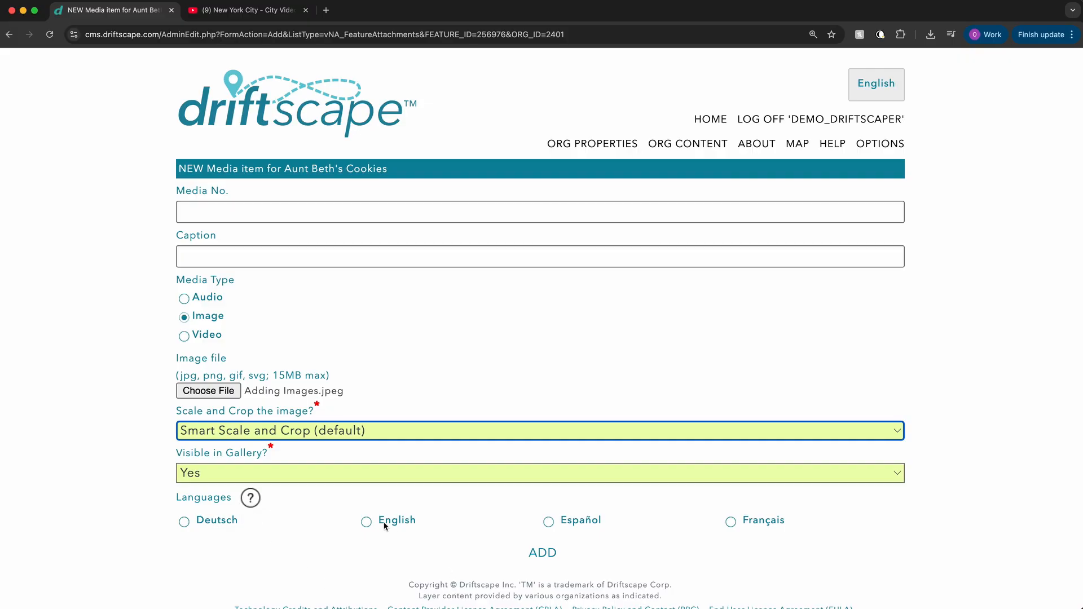
Step: Add the image item with no language selected and the media number and caption left blank
{"action": "left_click", "coordinate": [537, 555]}
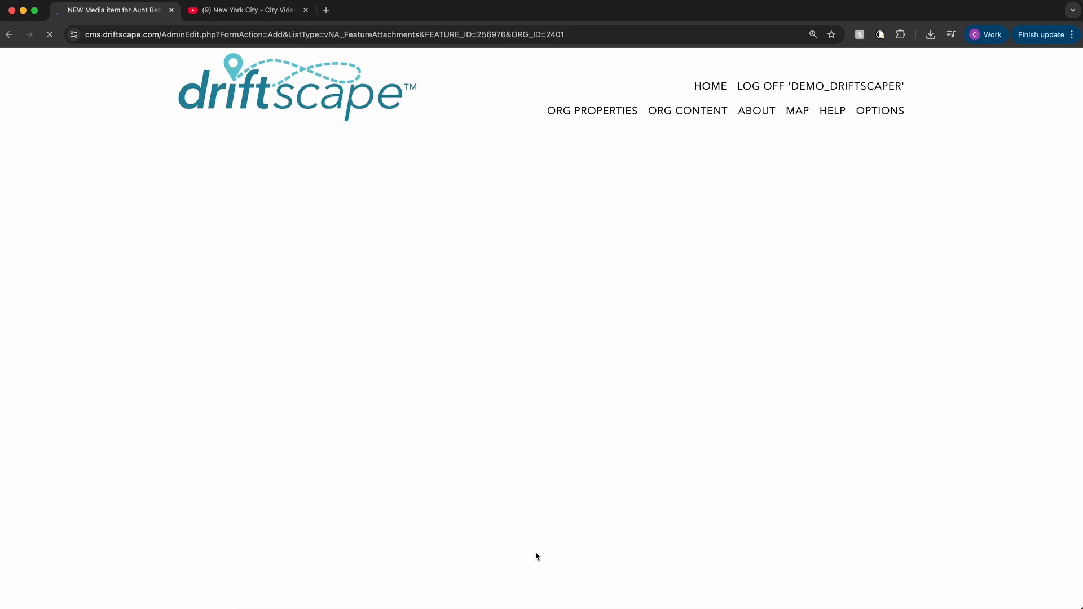
{"action": "scroll", "coordinate": [536, 556], "scroll_direction": "down", "scroll_amount": 8}
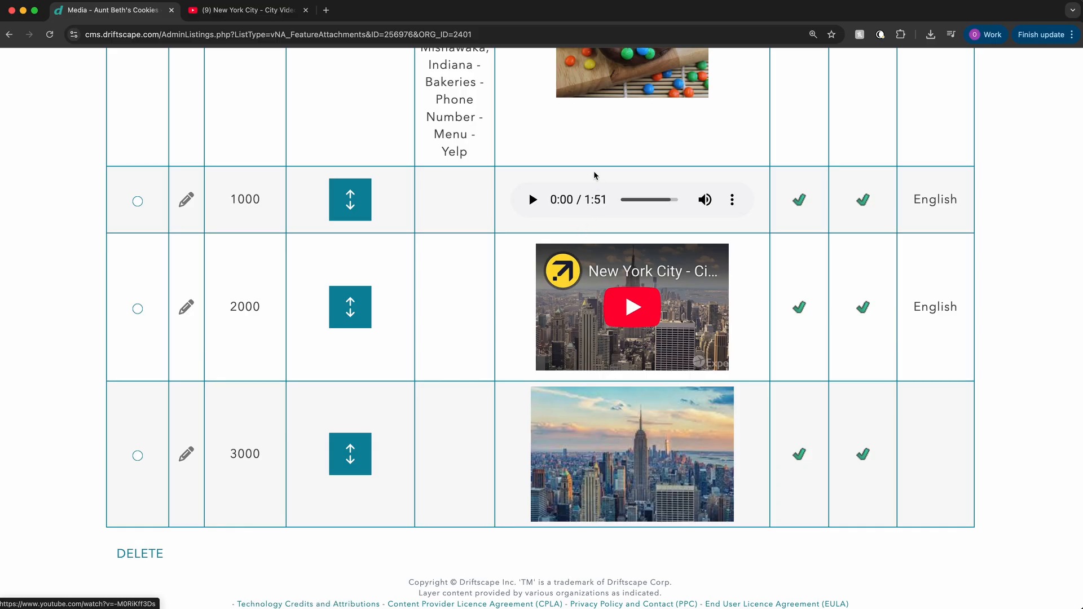
Step: Move the New York City video above the audio item in the media list
{"action": "left_click_drag", "start_coordinate": [350, 307], "coordinate": [353, 189]}
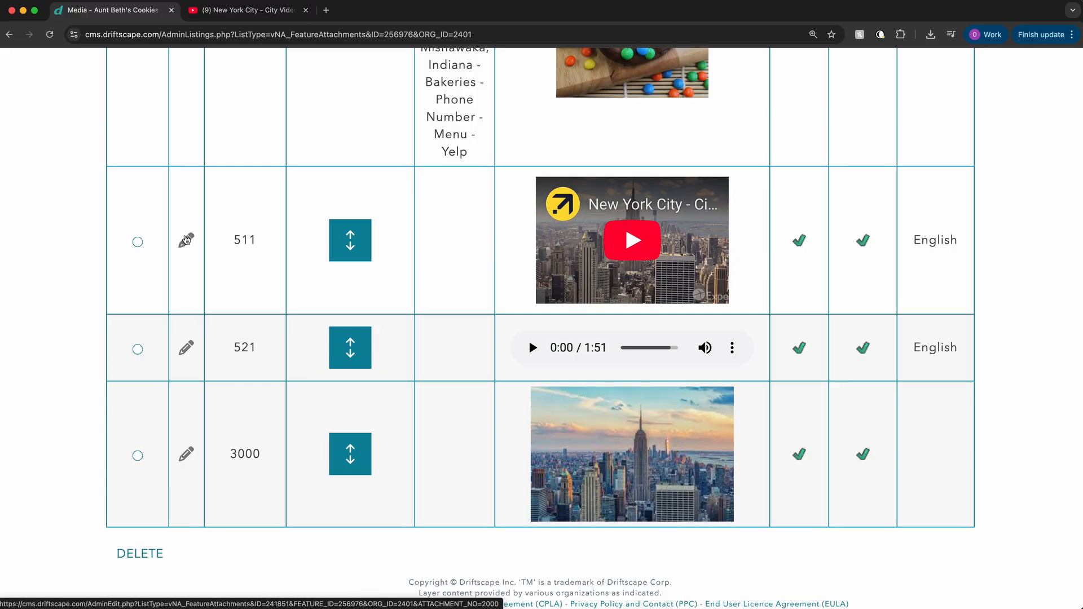
{"action": "scroll", "coordinate": [191, 264], "scroll_direction": "up", "scroll_amount": 15}
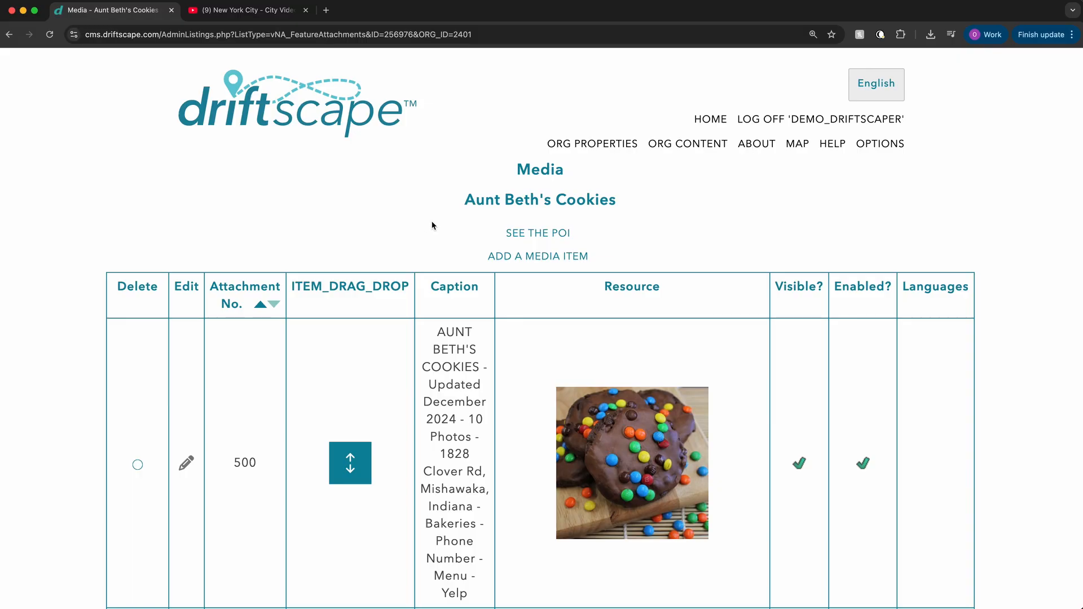
{"action": "scroll", "coordinate": [431, 225], "scroll_direction": "down", "scroll_amount": 5}
Step: Start another new media item of type Image, again using Adding Images.jpeg from the Desktop
{"action": "scroll", "coordinate": [431, 225], "scroll_direction": "up", "scroll_amount": 5}
{"action": "left_click", "coordinate": [562, 257]}
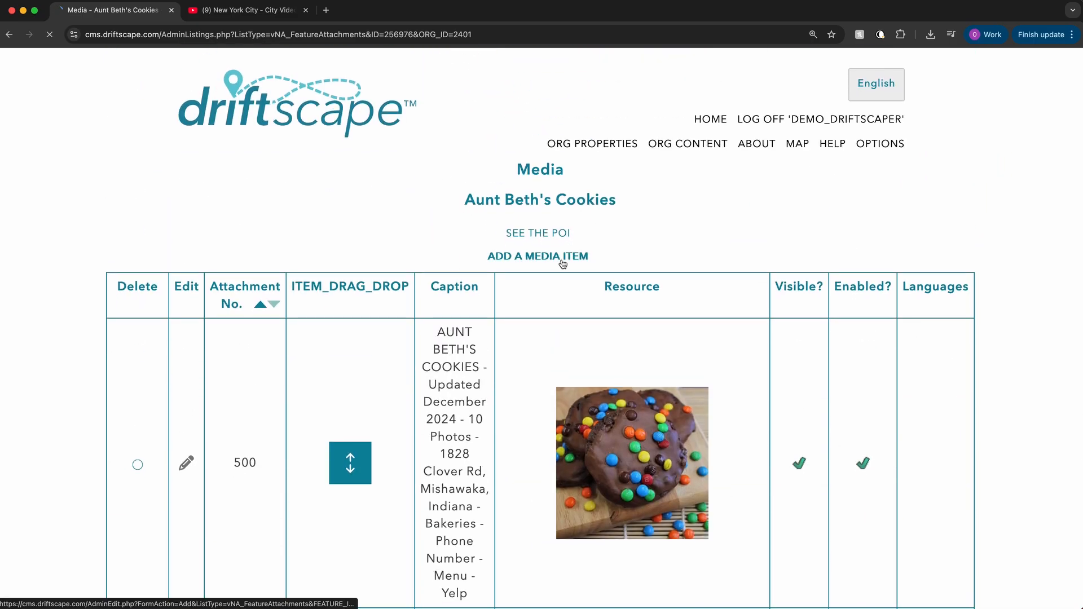
{"action": "left_click", "coordinate": [214, 319]}
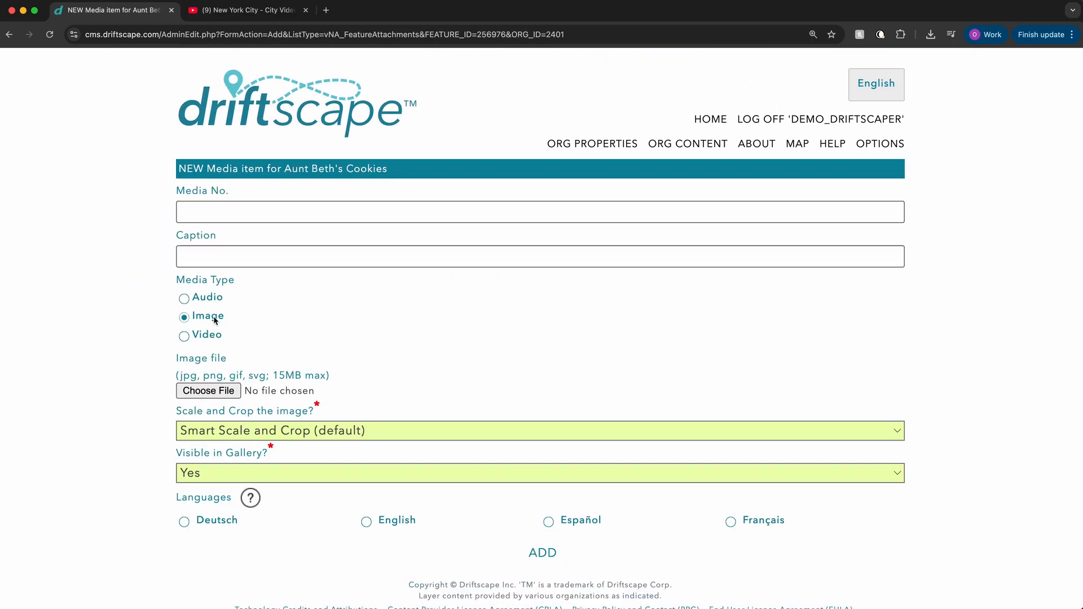
{"action": "left_click", "coordinate": [215, 394]}
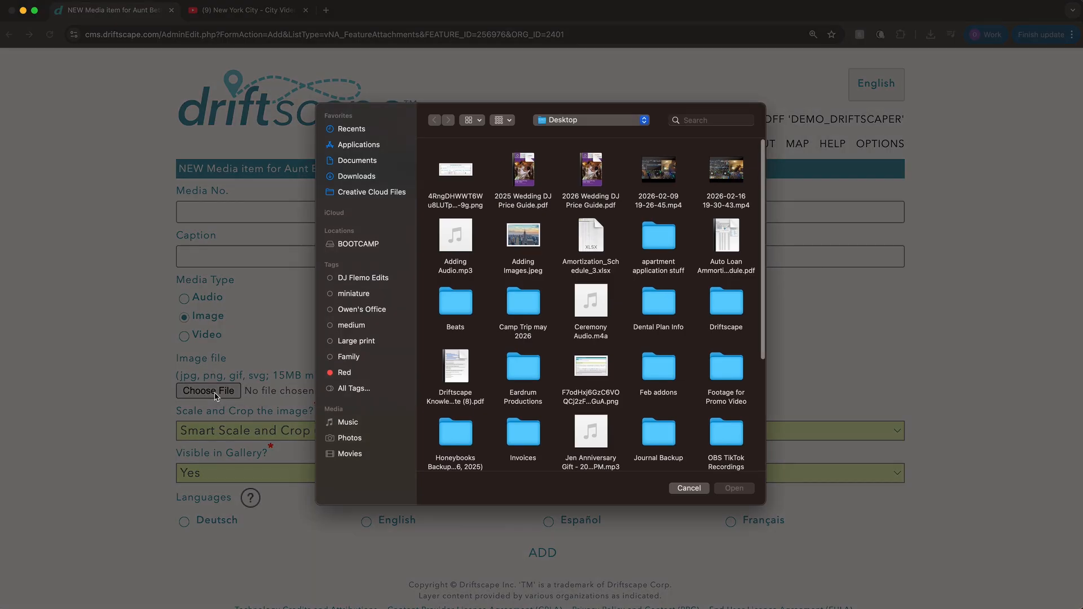
{"action": "left_click", "coordinate": [520, 244]}
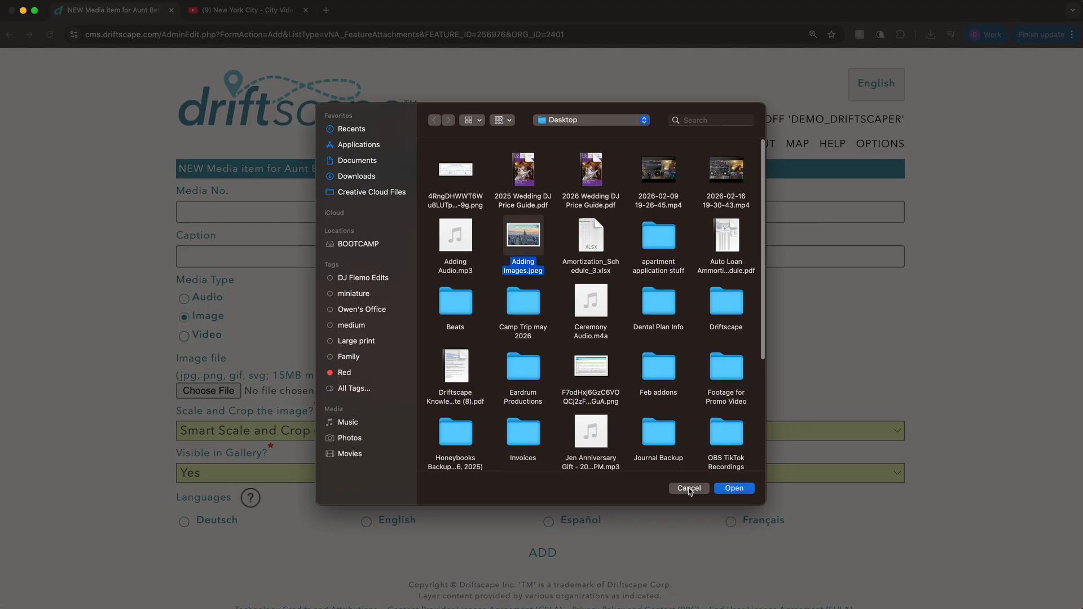
{"action": "left_click", "coordinate": [734, 489]}
{"action": "scroll", "coordinate": [477, 401], "scroll_direction": "down", "scroll_amount": 1}
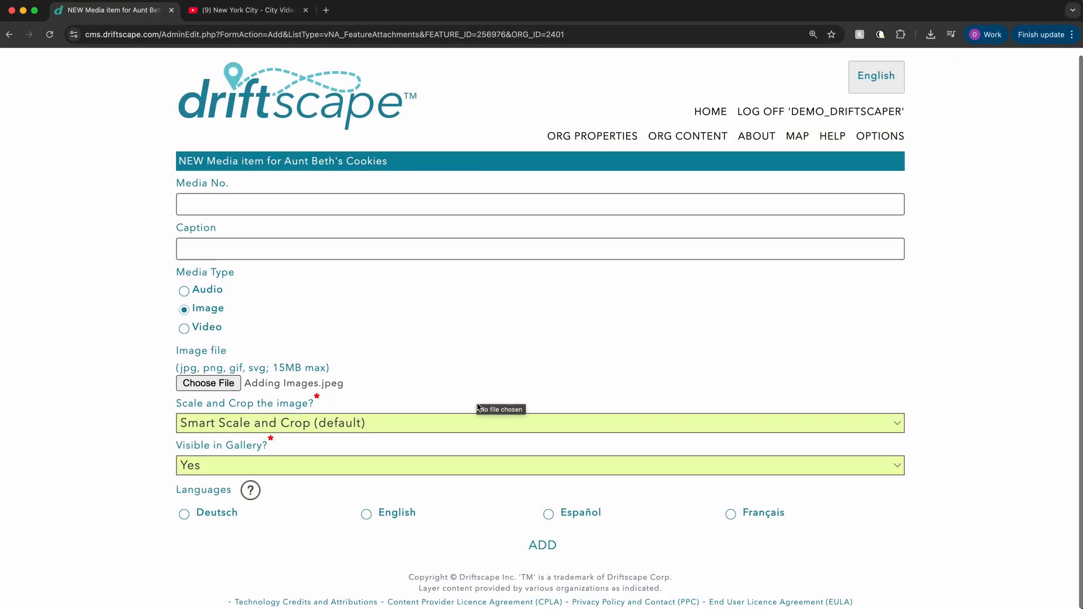
Step: Add the second image item with Visible in Gallery set to No and check its entry in the media list
{"action": "left_click", "coordinate": [231, 469]}
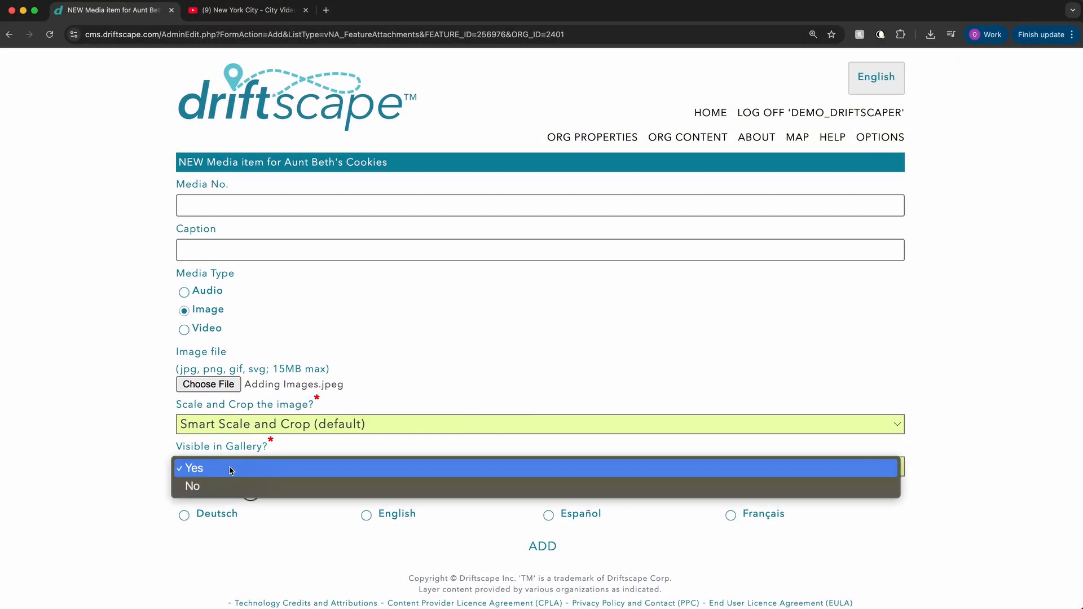
{"action": "left_click", "coordinate": [210, 492]}
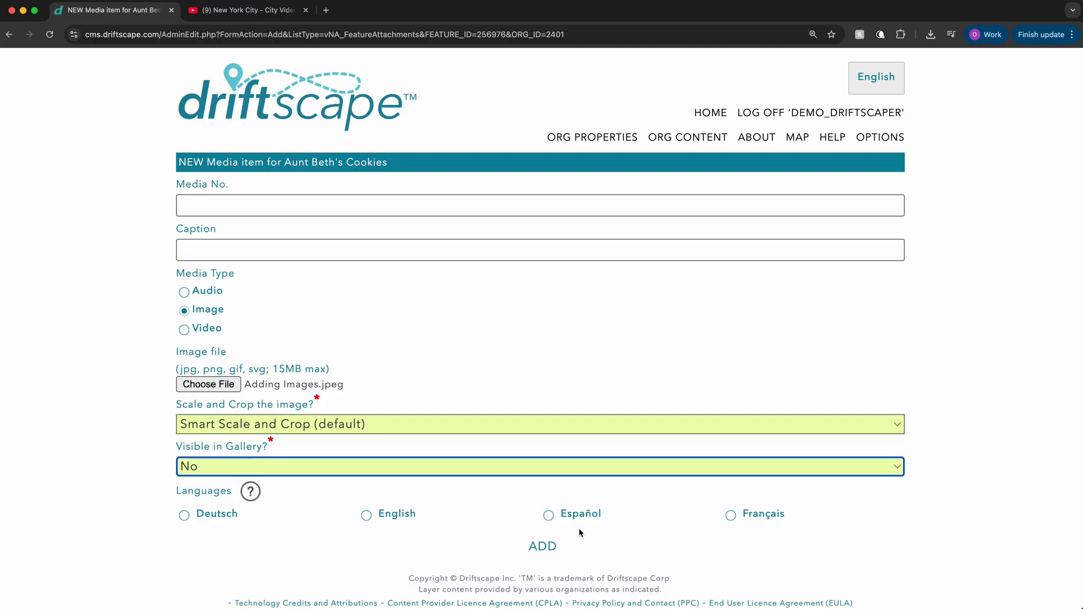
{"action": "left_click", "coordinate": [541, 546]}
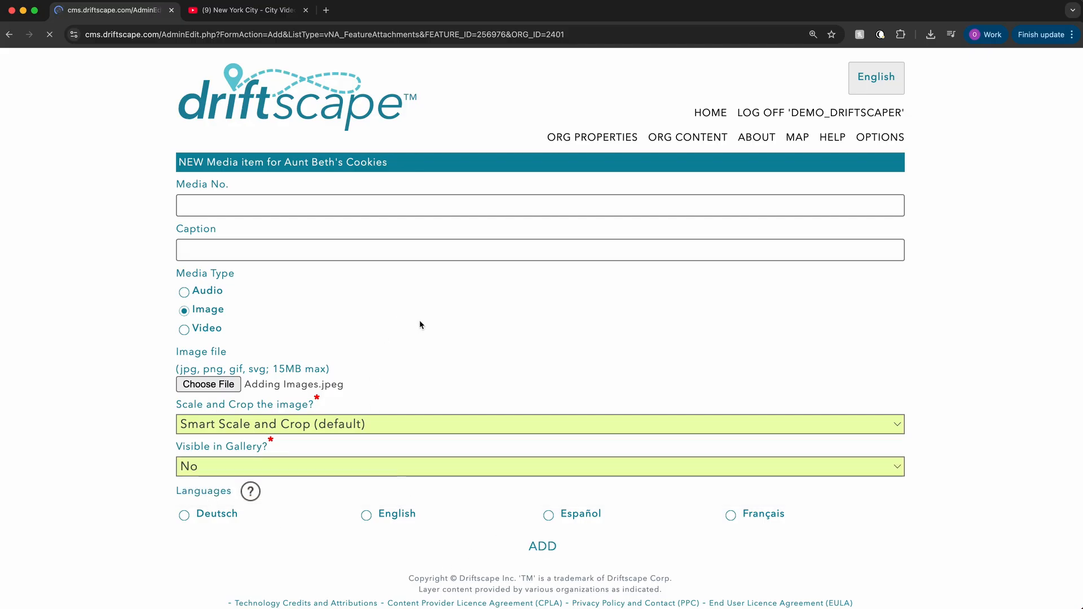
{"action": "scroll", "coordinate": [533, 290], "scroll_direction": "down", "scroll_amount": 3}
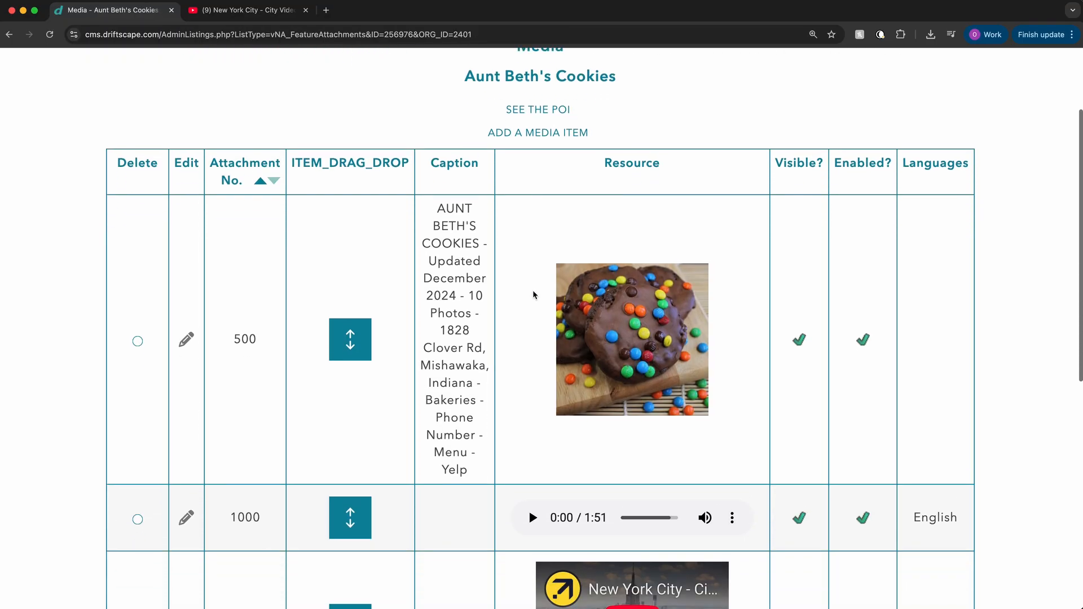
{"action": "scroll", "coordinate": [534, 294], "scroll_direction": "down", "scroll_amount": 8}
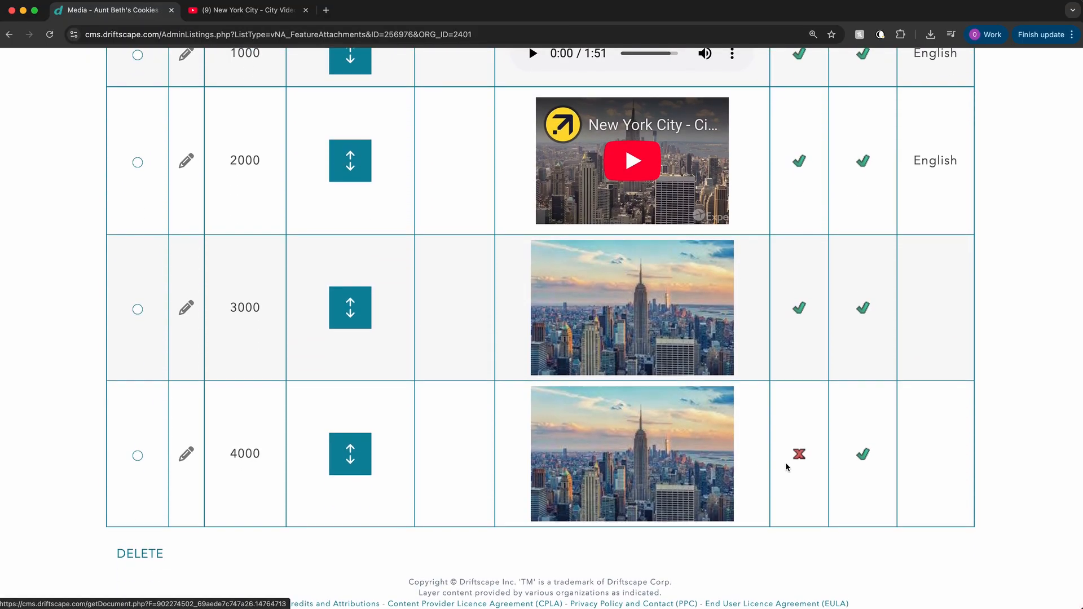
{"action": "scroll", "coordinate": [799, 457], "scroll_direction": "up", "scroll_amount": 10}
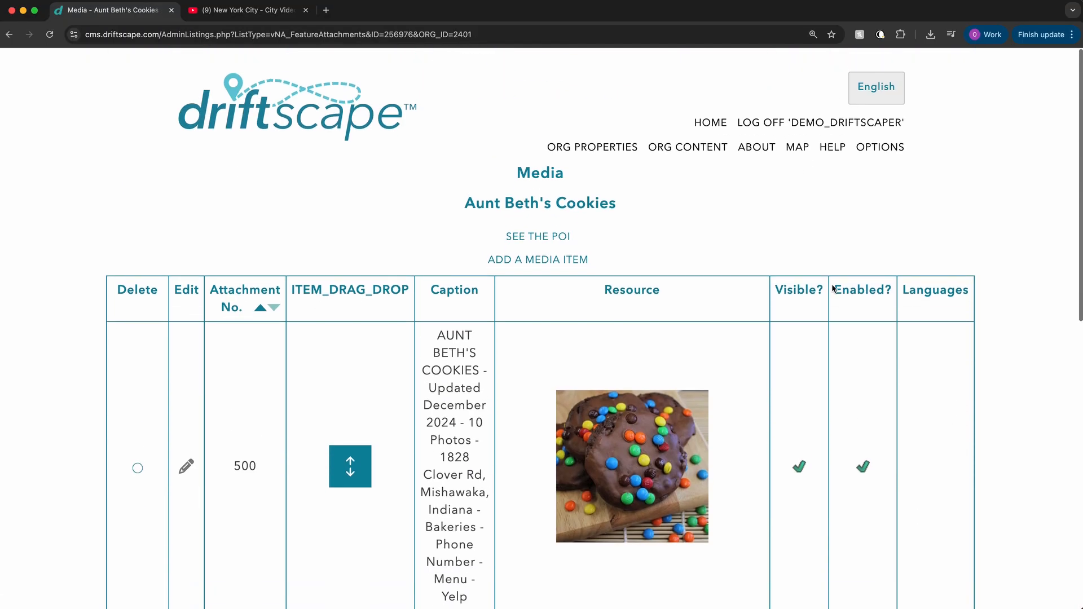
{"action": "scroll", "coordinate": [801, 307], "scroll_direction": "down", "scroll_amount": 10}
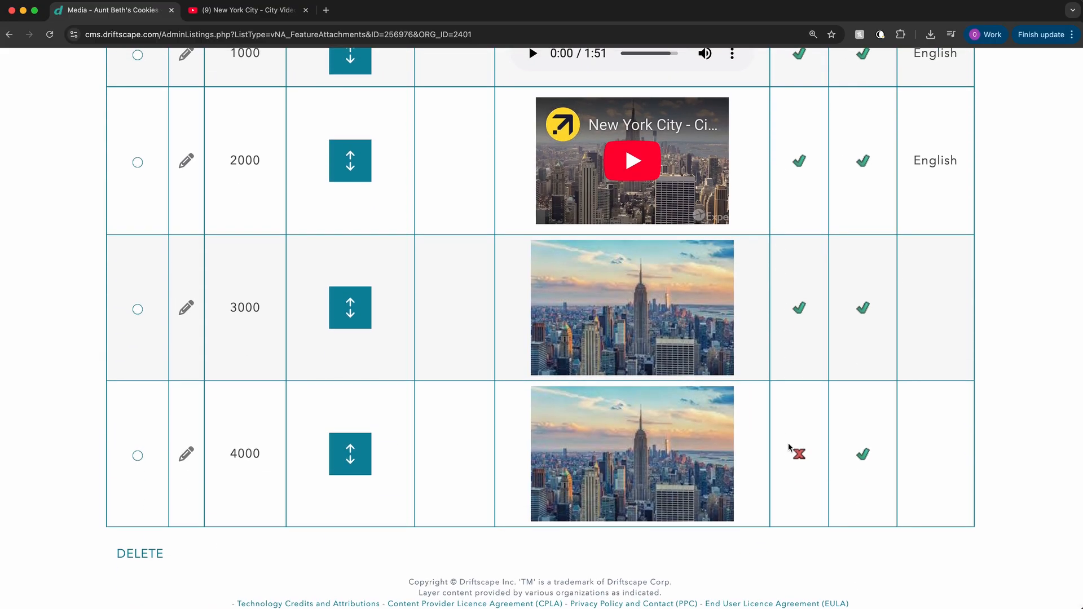
Step: View the Aunt Beth's Cookies POI page, going through its gallery to the last item and reviewing the details below
{"action": "scroll", "coordinate": [784, 446], "scroll_direction": "up", "scroll_amount": 10}
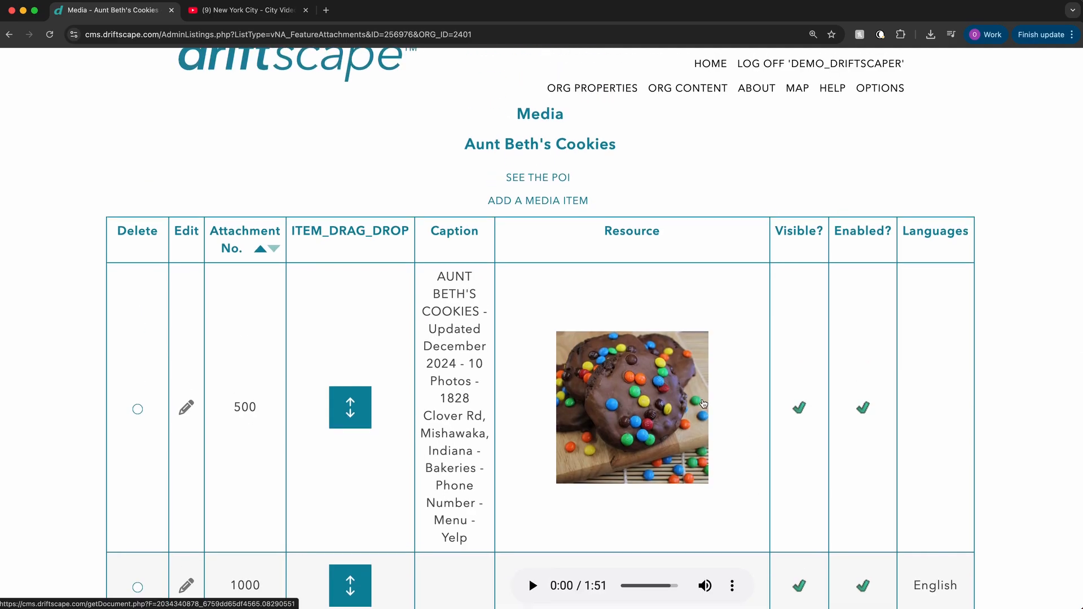
{"action": "left_click", "coordinate": [548, 180]}
{"action": "scroll", "coordinate": [573, 435], "scroll_direction": "down", "scroll_amount": 2}
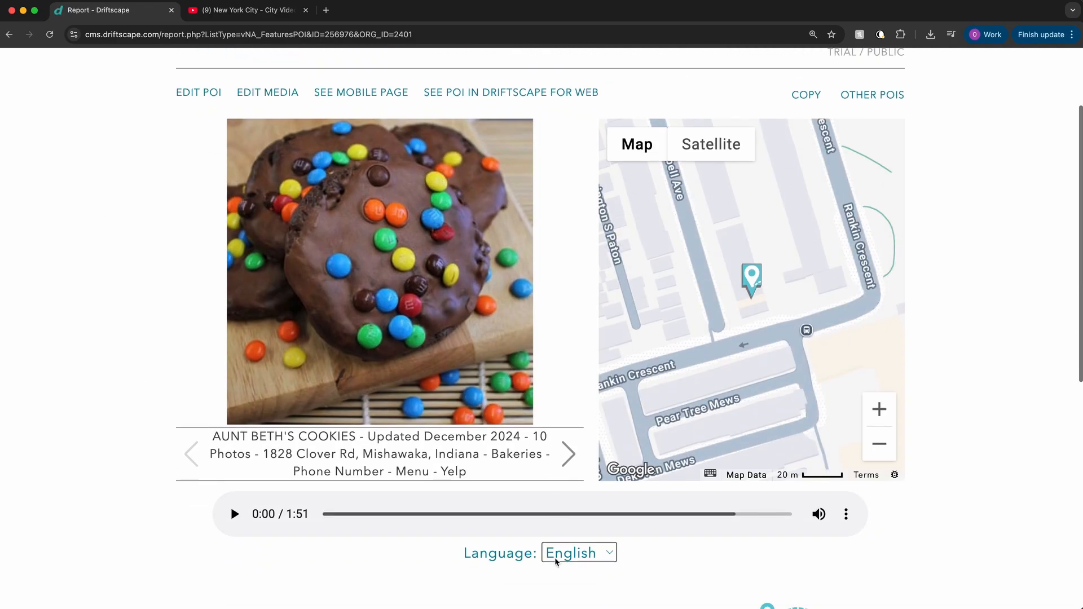
{"action": "left_click", "coordinate": [568, 455]}
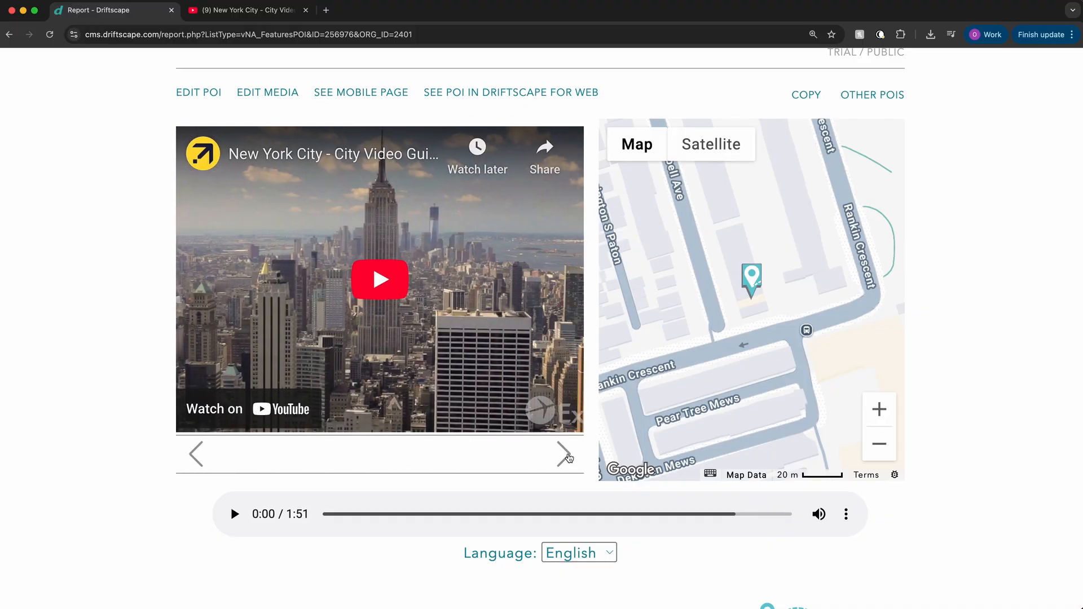
{"action": "left_click", "coordinate": [564, 455]}
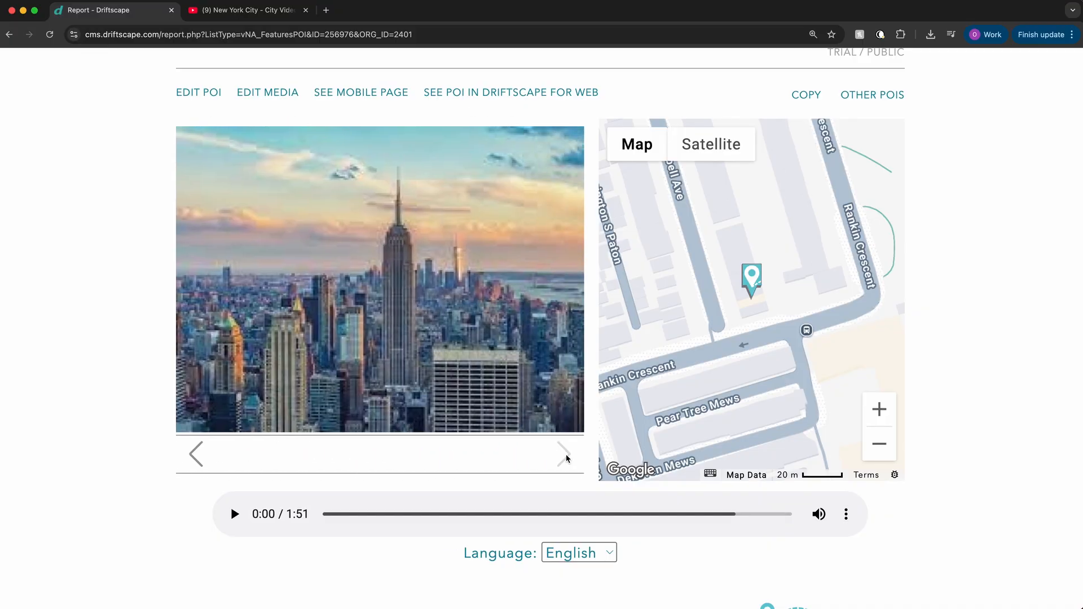
{"action": "left_click", "coordinate": [566, 455]}
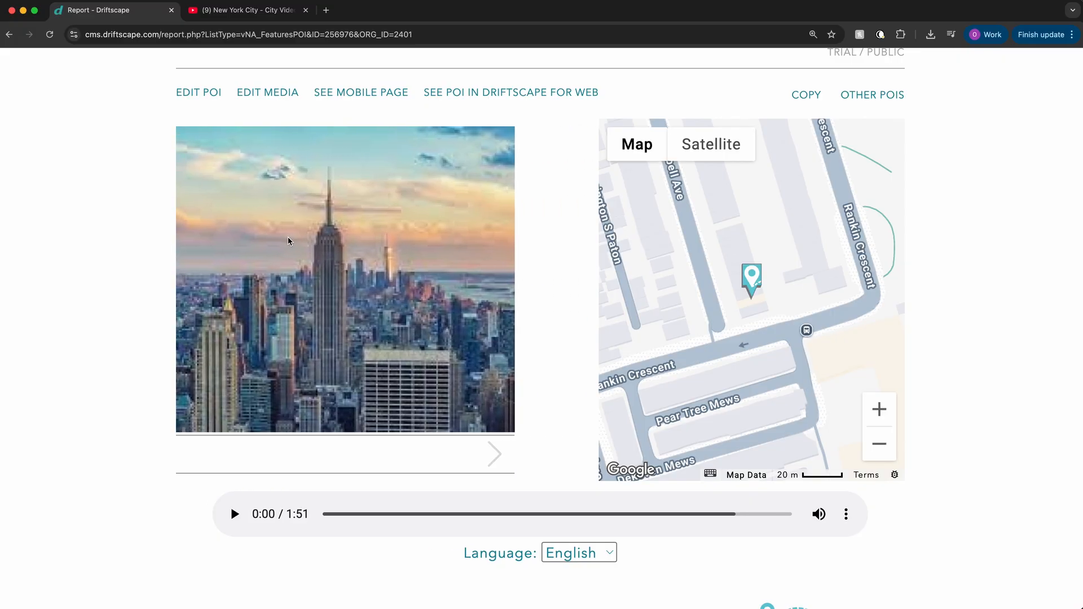
{"action": "scroll", "coordinate": [379, 286], "scroll_direction": "up", "scroll_amount": 2}
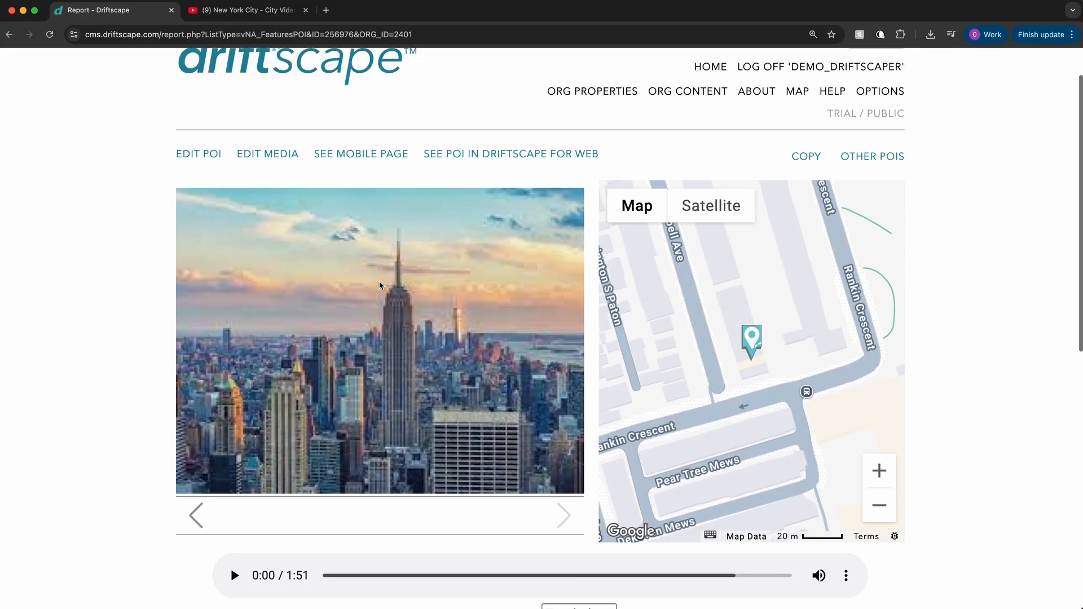
{"action": "scroll", "coordinate": [380, 286], "scroll_direction": "down", "scroll_amount": 6}
{"action": "scroll", "coordinate": [378, 280], "scroll_direction": "down", "scroll_amount": 10}
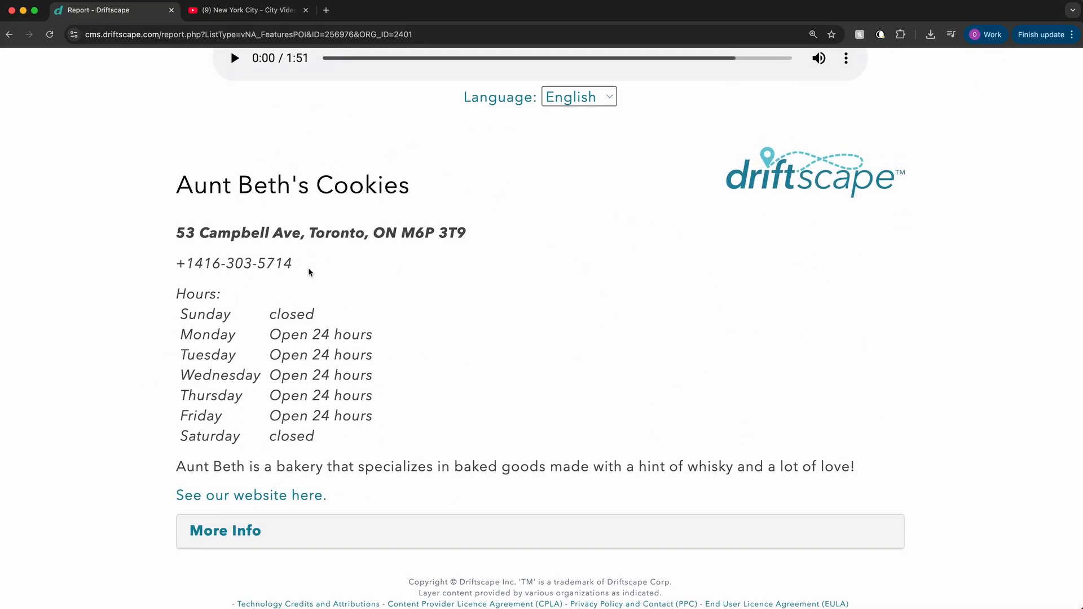
Step: Open the POI for editing and add blank lines beneath the website link in its description
{"action": "scroll", "coordinate": [363, 338], "scroll_direction": "up", "scroll_amount": 10}
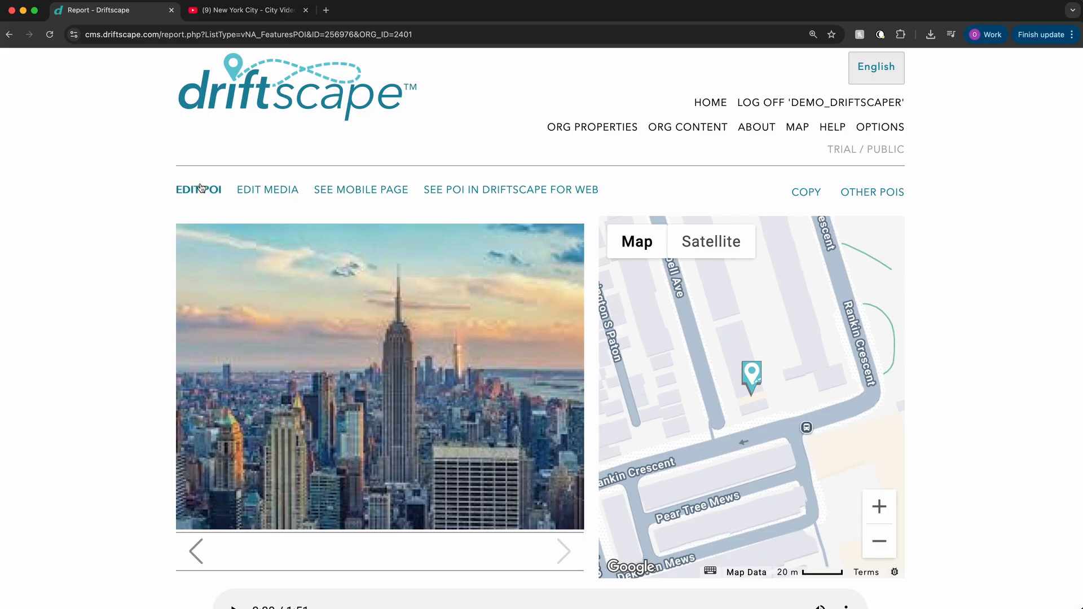
{"action": "left_click", "coordinate": [193, 195]}
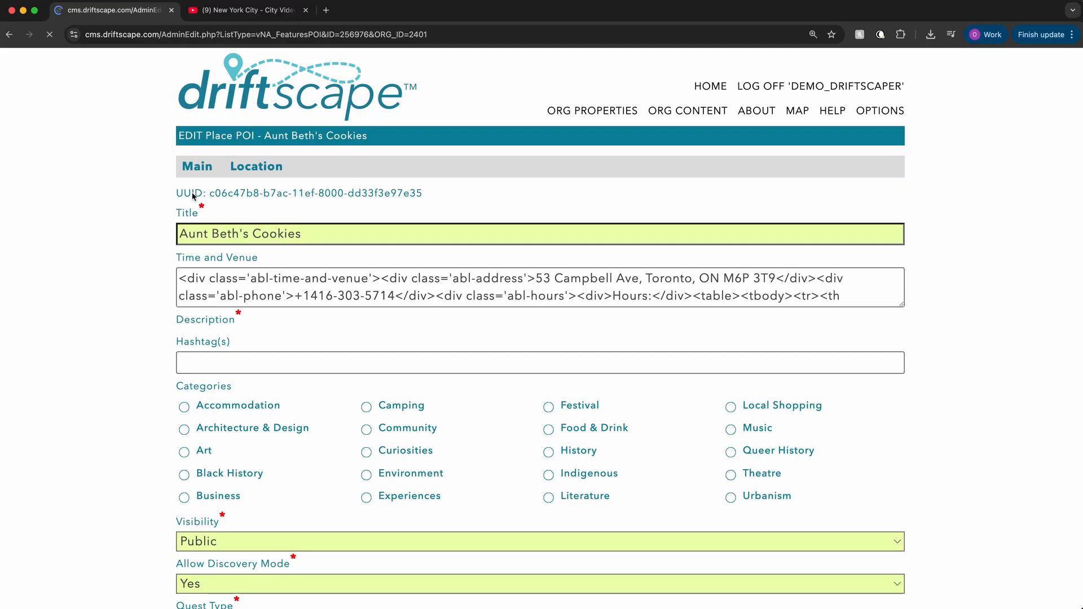
{"action": "scroll", "coordinate": [420, 332], "scroll_direction": "down", "scroll_amount": 5}
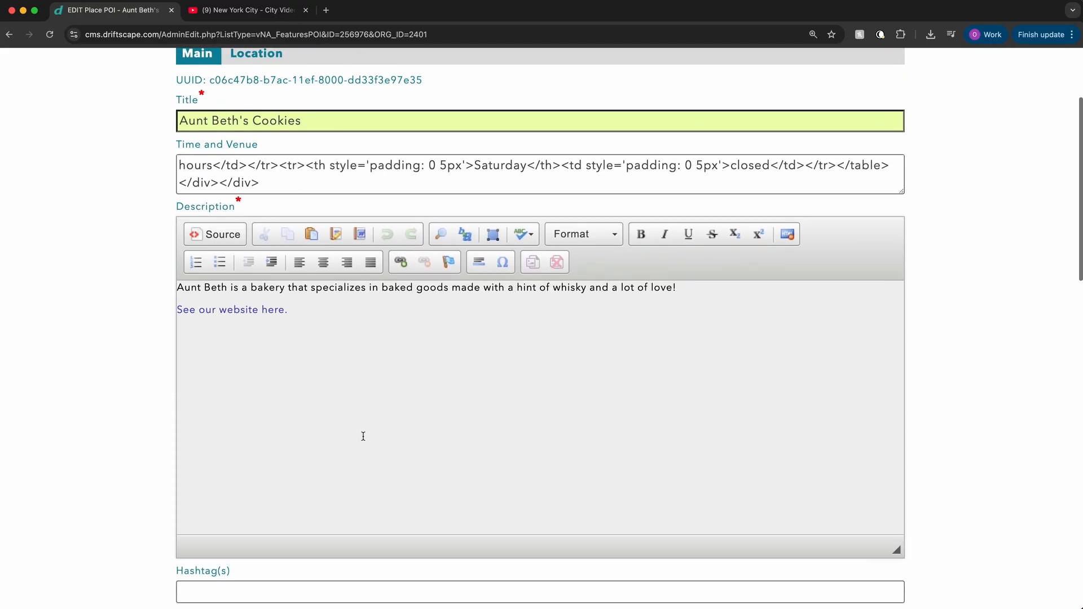
{"action": "left_click", "coordinate": [313, 353]}
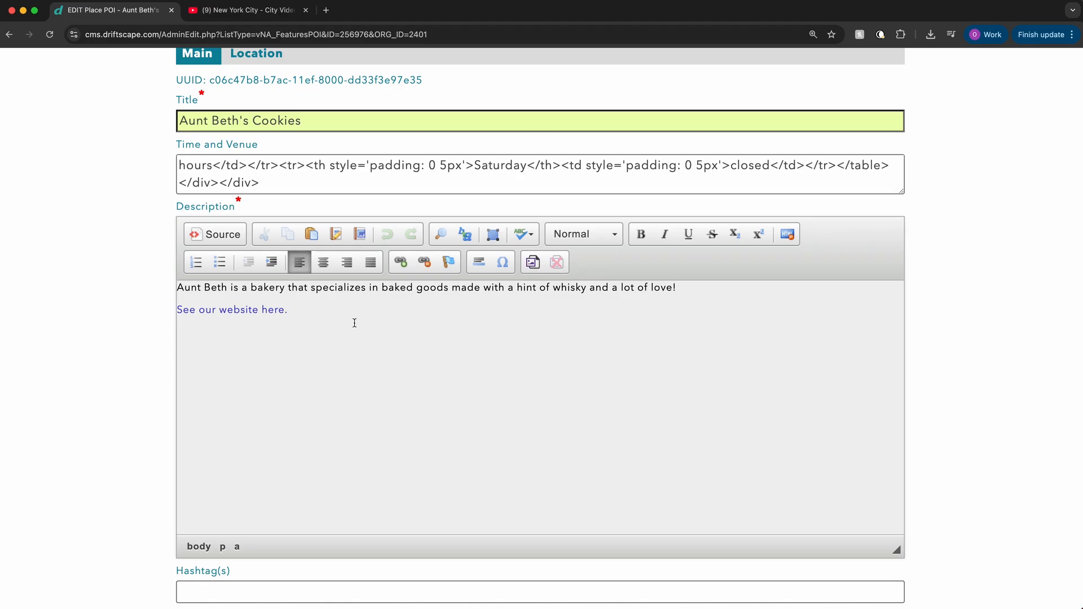
{"action": "key", "text": "Return"}
Step: Insert feature photo [4000] below the website link in the description, with Align center and the caption and image size left blank
{"action": "left_click", "coordinate": [533, 263]}
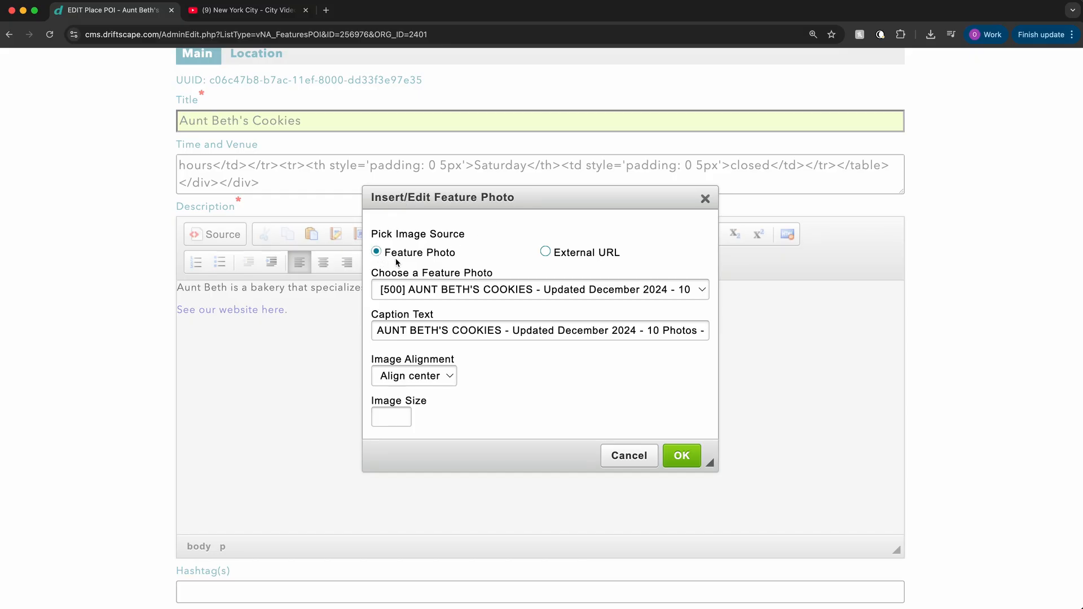
{"action": "left_click", "coordinate": [465, 294]}
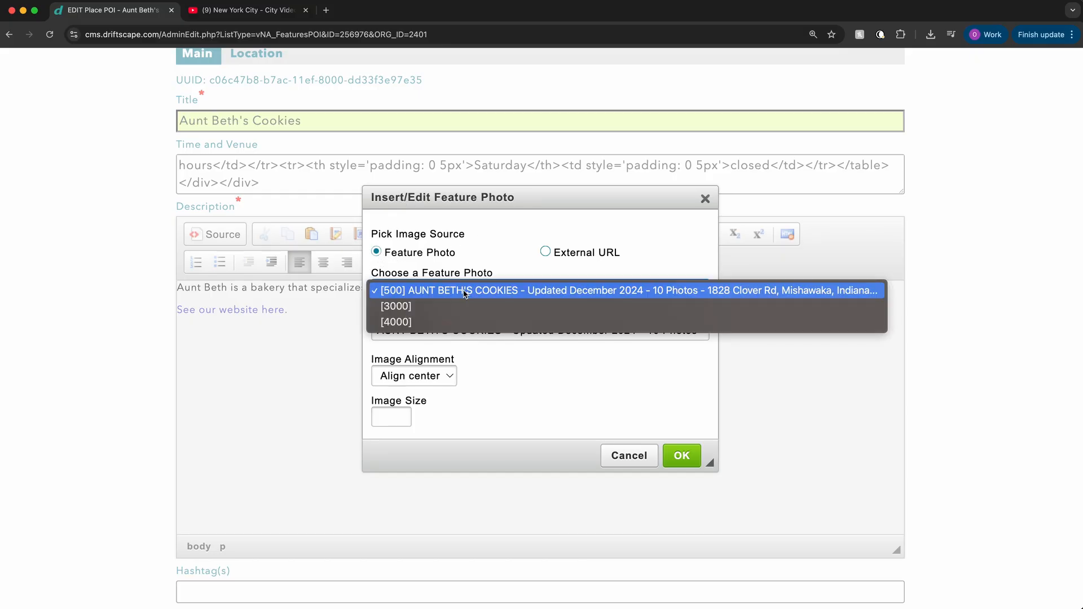
{"action": "left_click", "coordinate": [424, 326]}
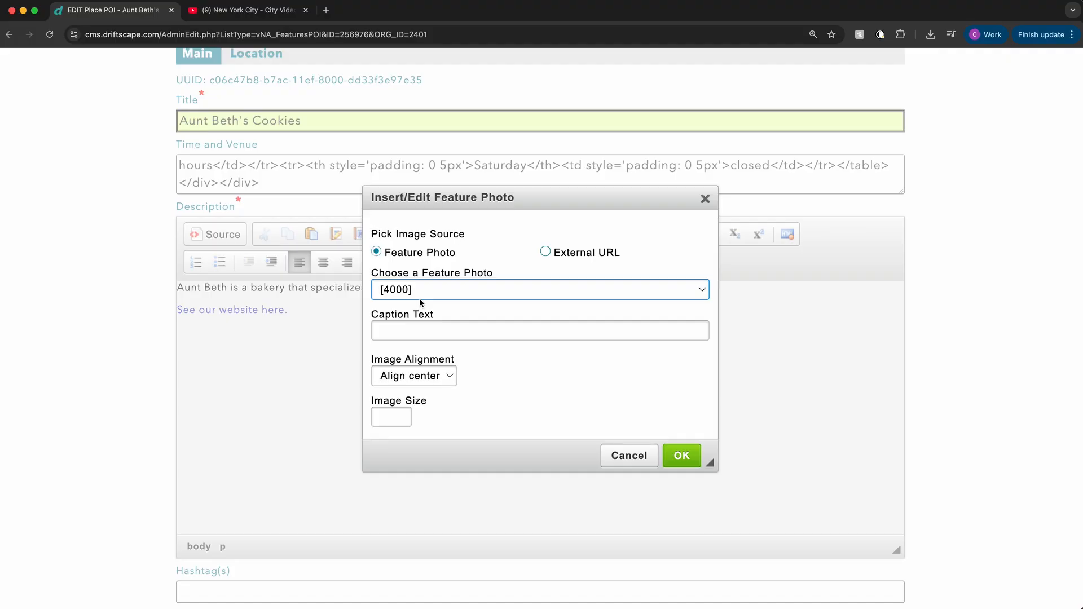
{"action": "left_click", "coordinate": [421, 296]}
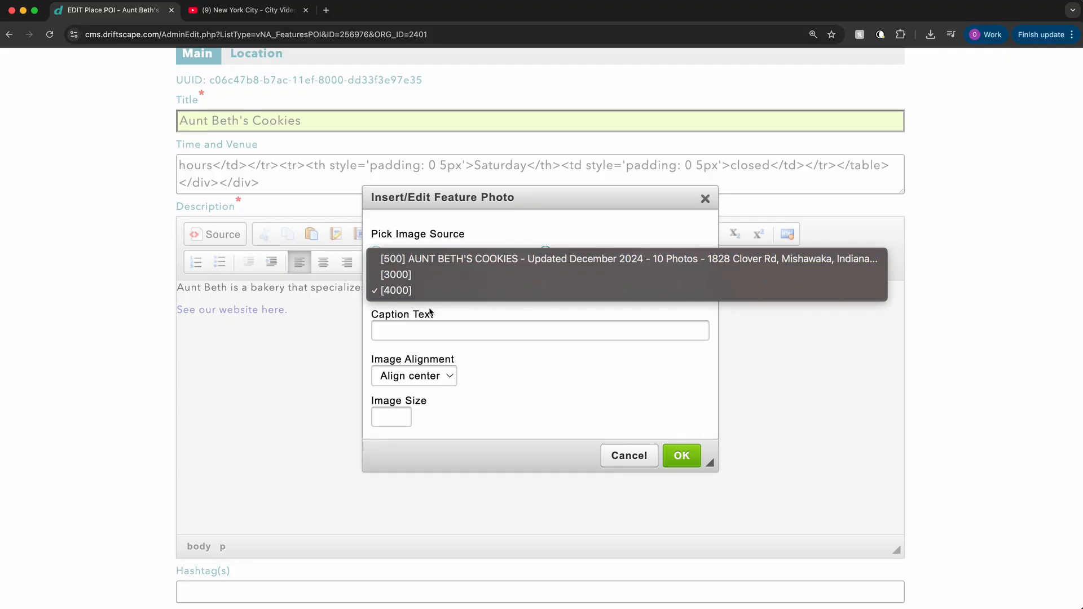
{"action": "left_click", "coordinate": [437, 296]}
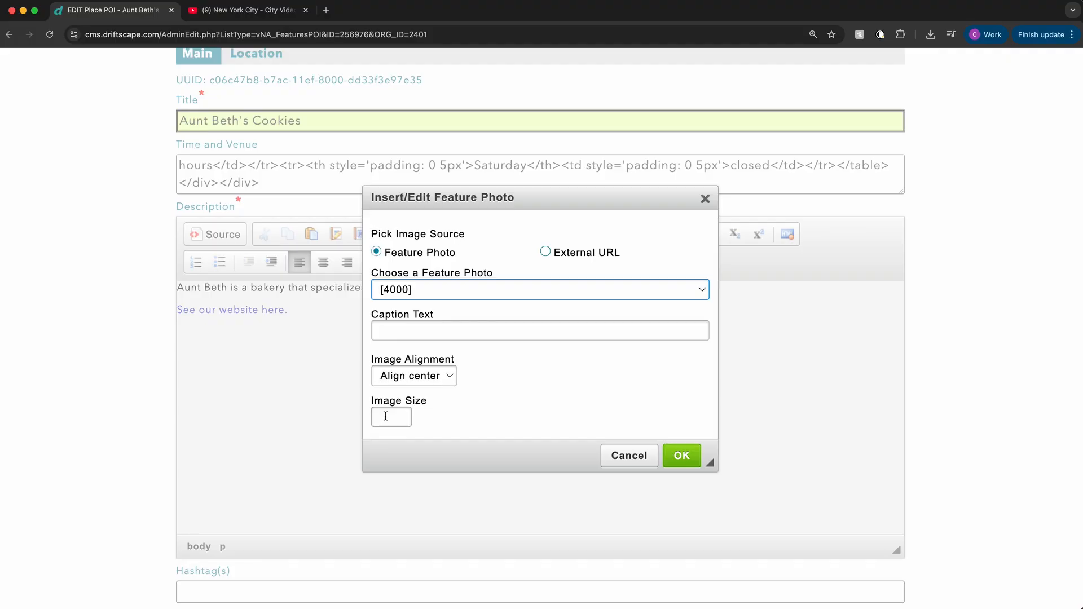
{"action": "left_click", "coordinate": [448, 380]}
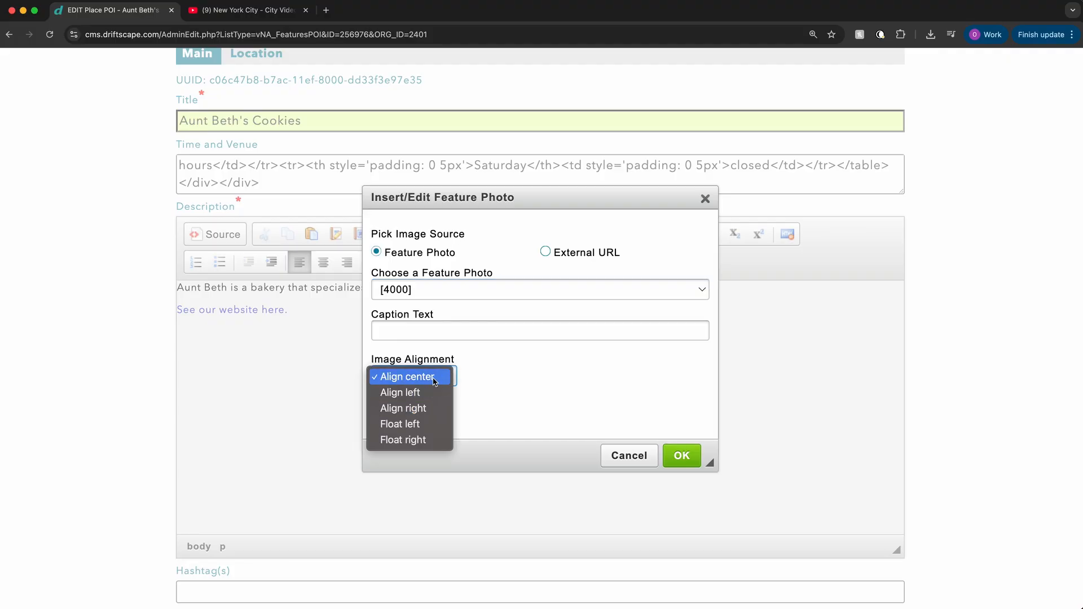
{"action": "left_click", "coordinate": [540, 391]}
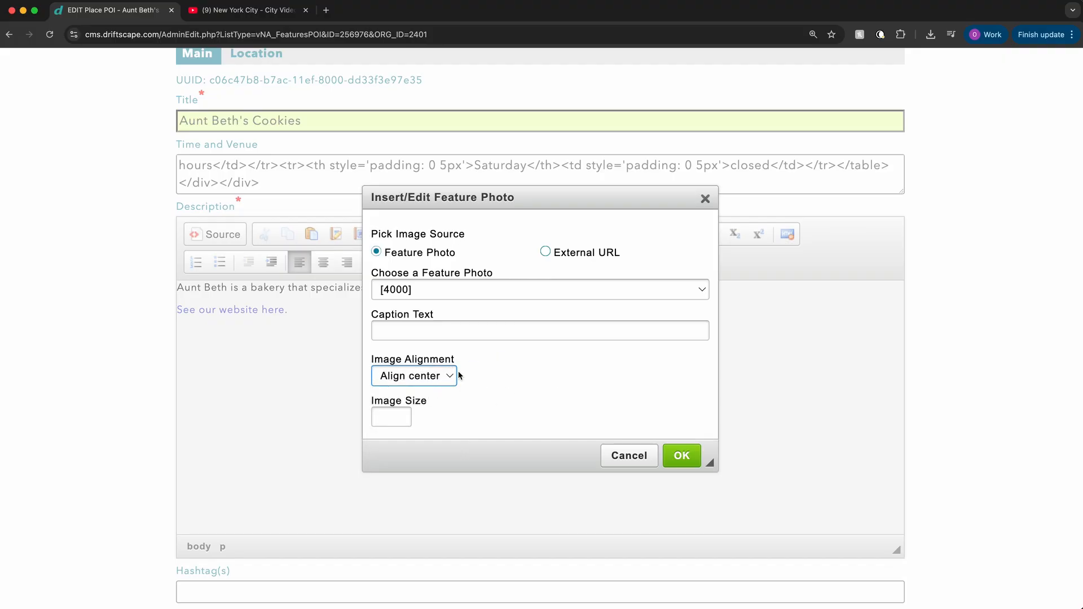
{"action": "left_click", "coordinate": [682, 456]}
Step: Check the inserted photo in the description and save the POI with the update
{"action": "scroll", "coordinate": [690, 339], "scroll_direction": "down", "scroll_amount": 1}
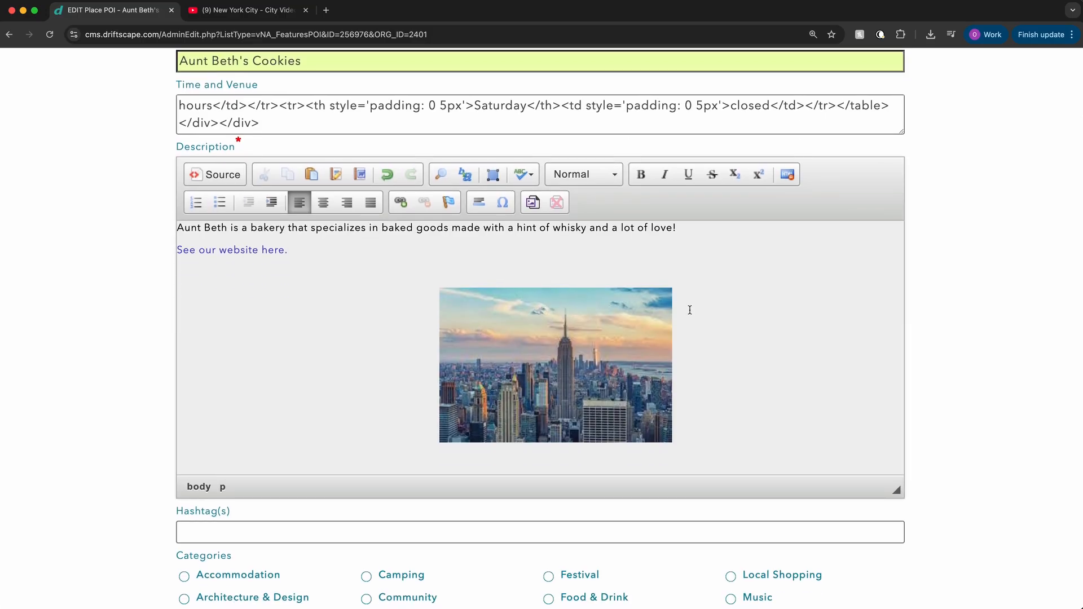
{"action": "scroll", "coordinate": [485, 364], "scroll_direction": "down", "scroll_amount": 1}
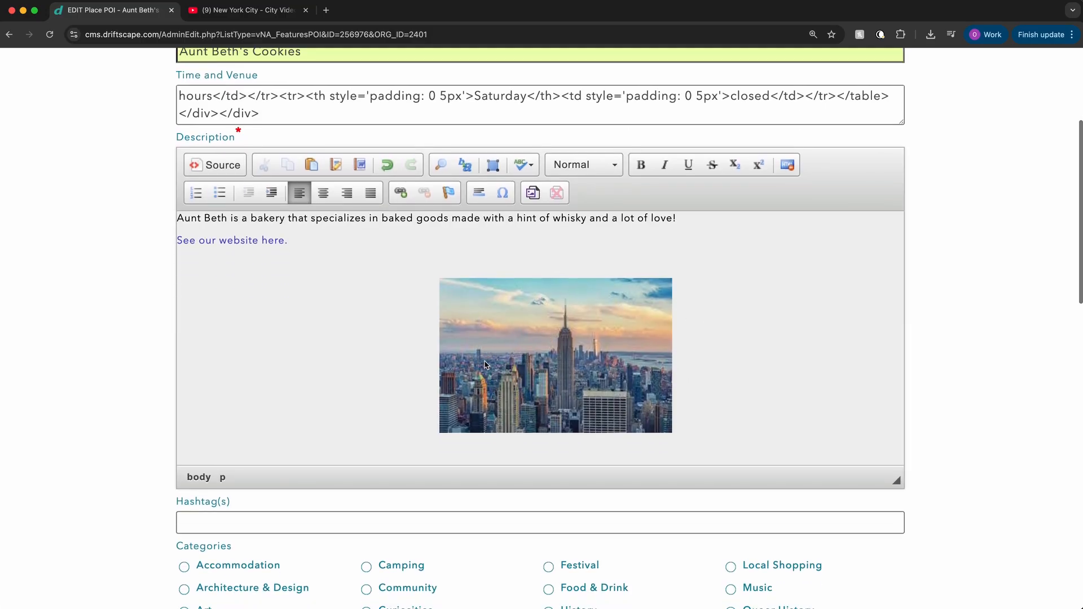
{"action": "scroll", "coordinate": [485, 375], "scroll_direction": "down", "scroll_amount": 15}
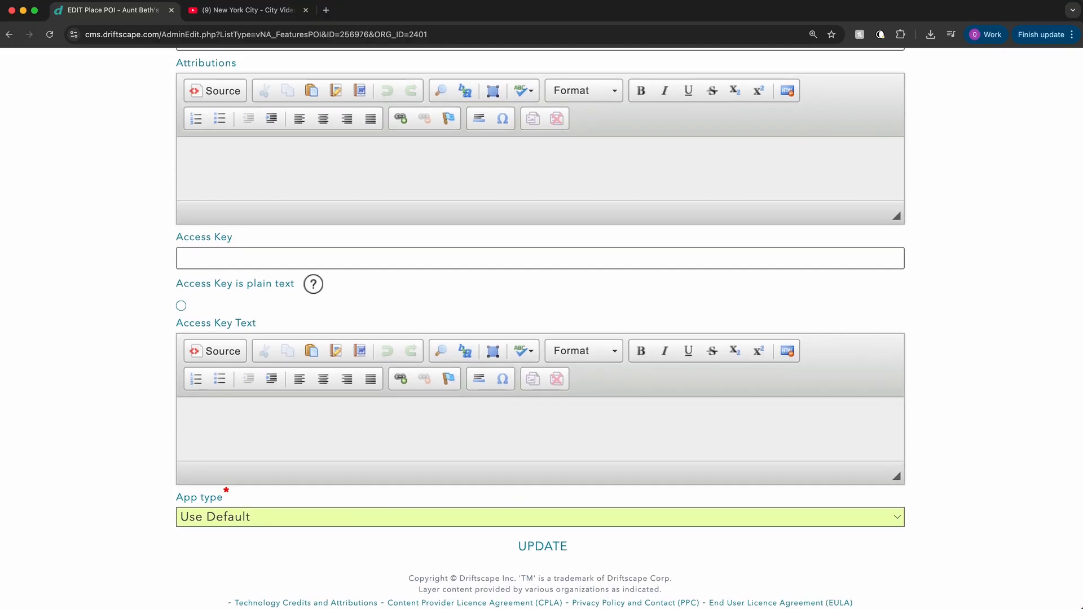
{"action": "left_click", "coordinate": [550, 547]}
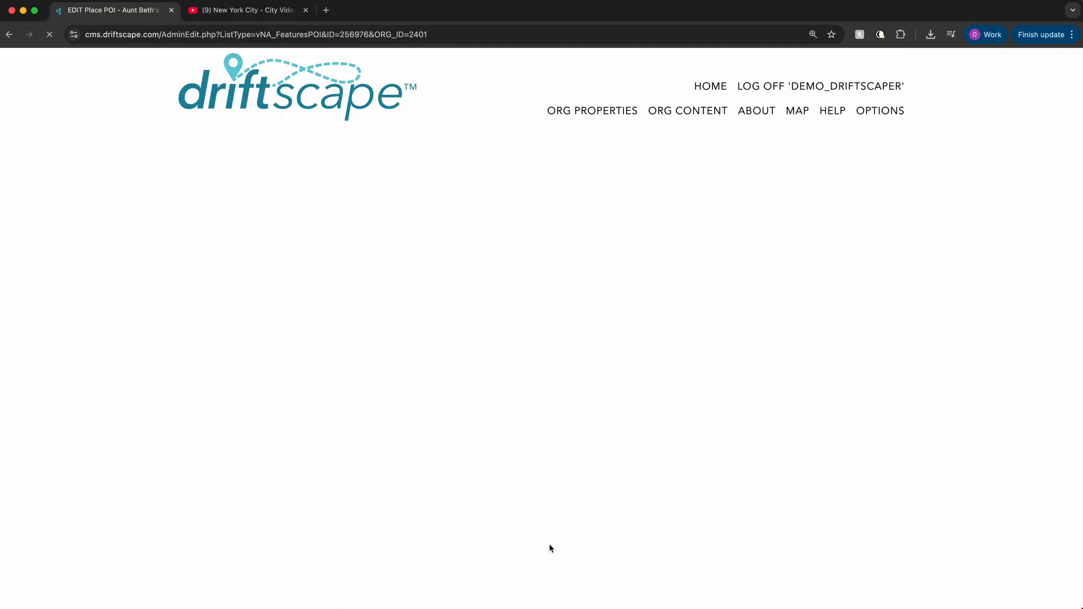
Step: Examine the updated POI page, comparing the gallery with the photo placed under the description text
{"action": "scroll", "coordinate": [549, 309], "scroll_direction": "down", "scroll_amount": 12}
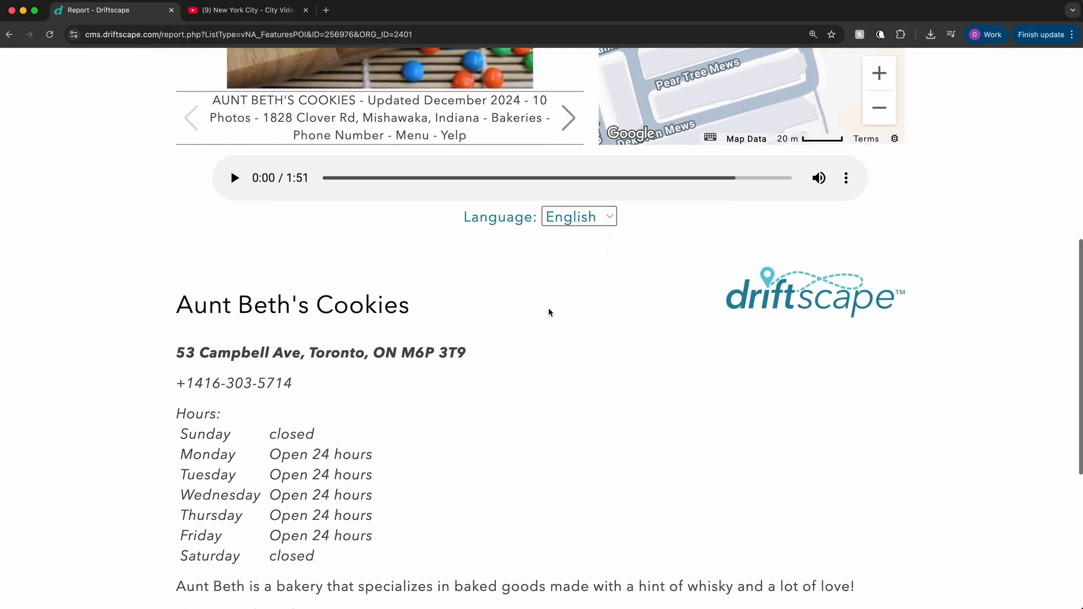
{"action": "scroll", "coordinate": [550, 311], "scroll_direction": "down", "scroll_amount": 2}
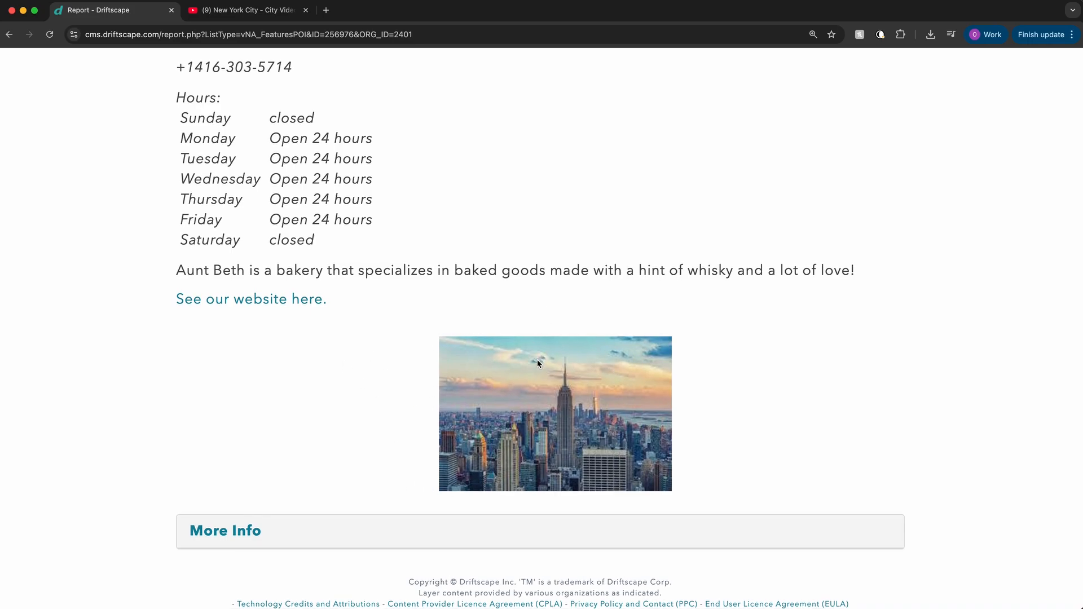
{"action": "scroll", "coordinate": [538, 361], "scroll_direction": "up", "scroll_amount": 2}
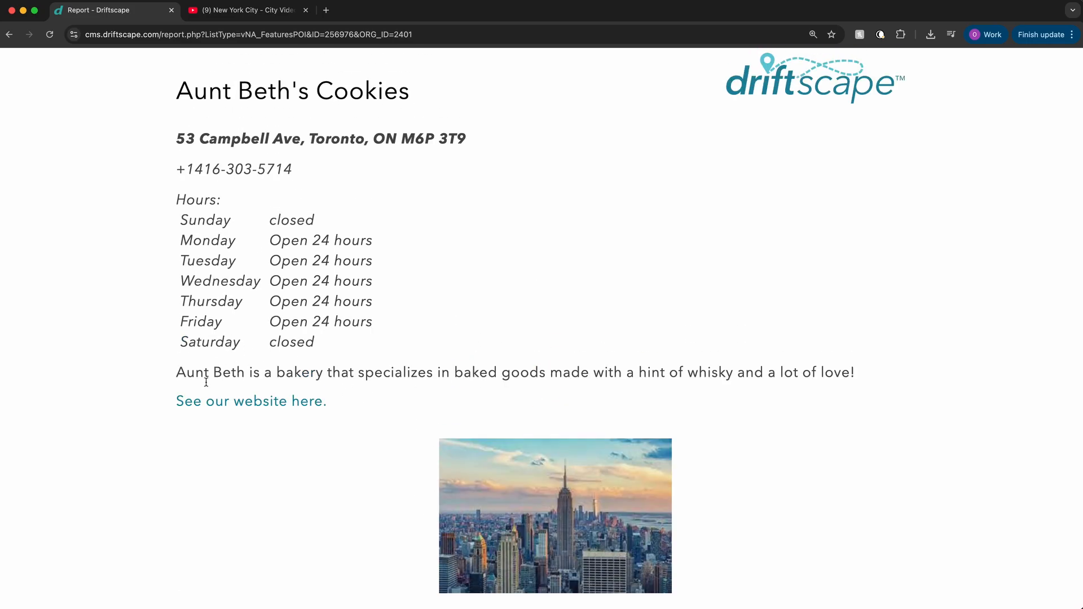
{"action": "scroll", "coordinate": [543, 462], "scroll_direction": "down", "scroll_amount": 2}
{"action": "scroll", "coordinate": [537, 440], "scroll_direction": "up", "scroll_amount": 2}
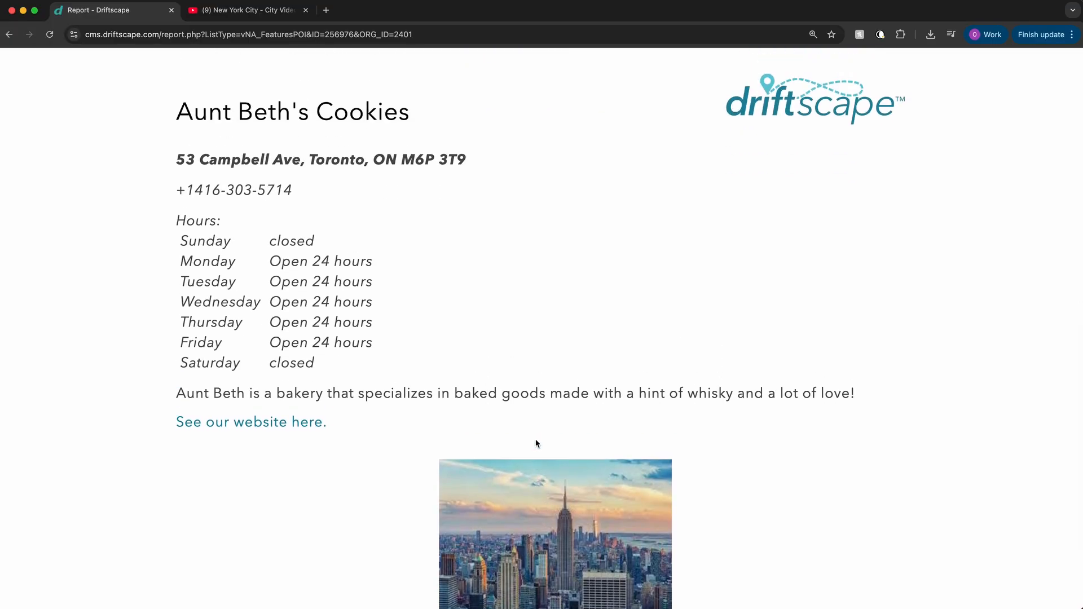
{"action": "scroll", "coordinate": [536, 444], "scroll_direction": "up", "scroll_amount": 10}
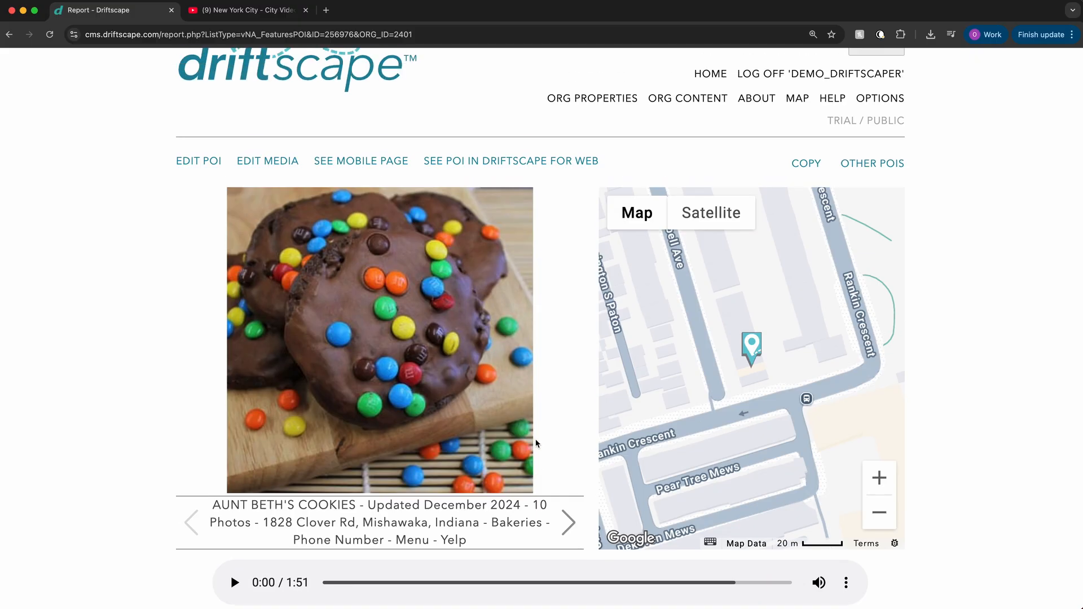
{"action": "left_click_drag", "start_coordinate": [484, 355], "coordinate": [438, 299]}
{"action": "scroll", "coordinate": [434, 339], "scroll_direction": "down", "scroll_amount": 11}
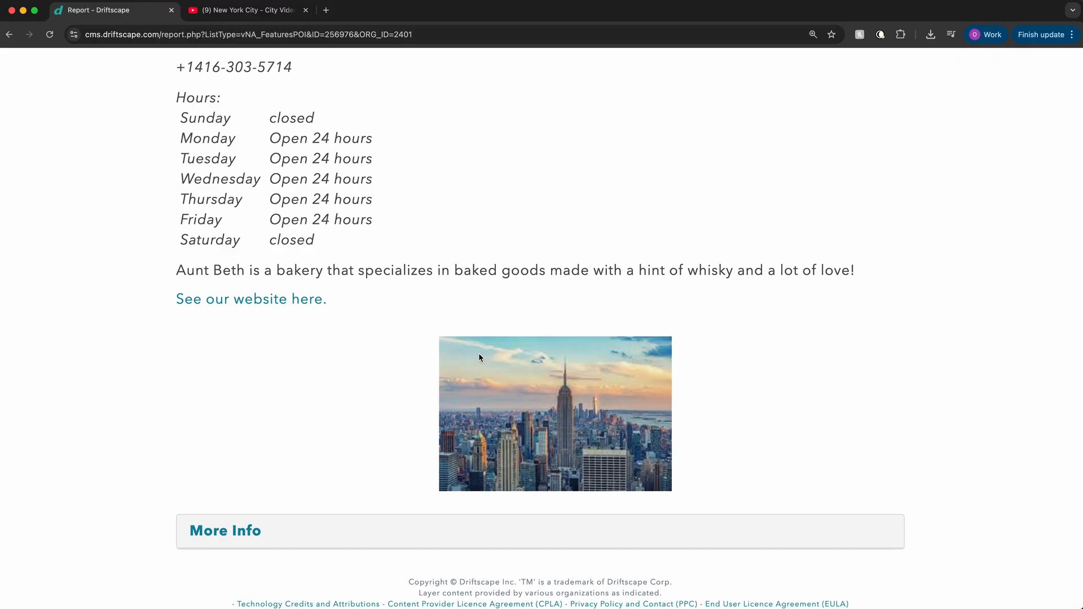
{"action": "scroll", "coordinate": [479, 356], "scroll_direction": "up", "scroll_amount": 12}
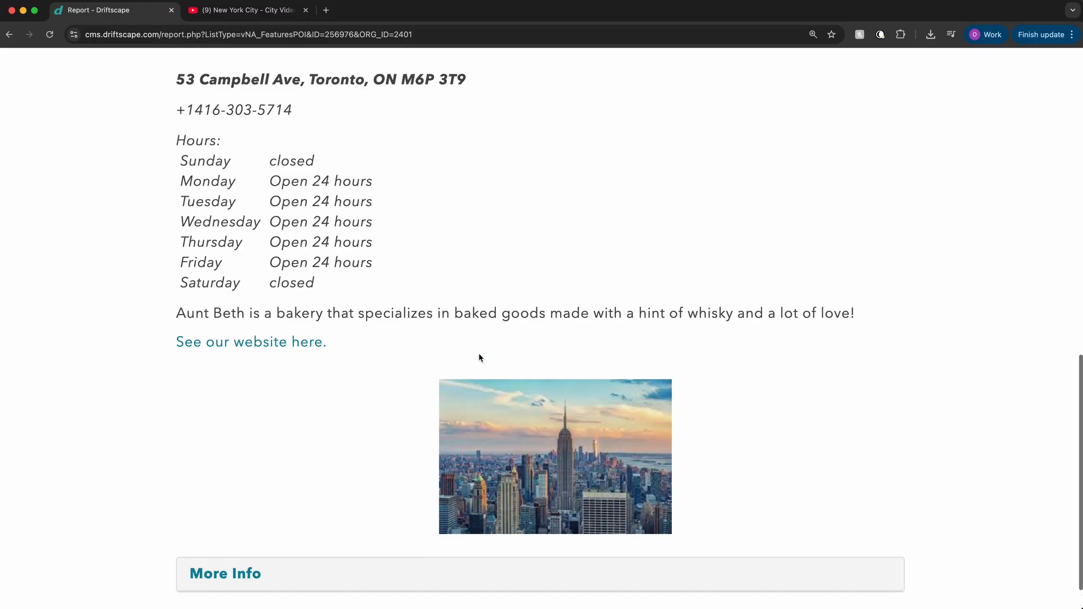